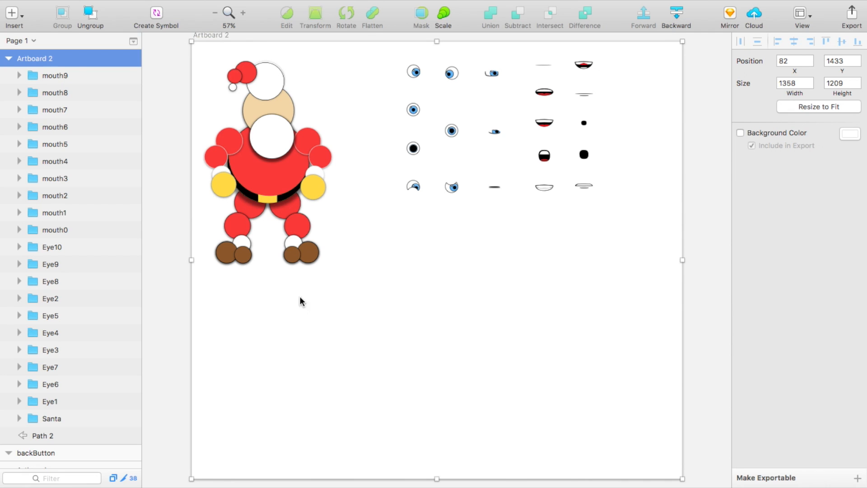
Step: Shorten the artboard's height to about 670 by pulling up its bottom edge
{"action": "left_click_drag", "start_coordinate": [437, 478], "coordinate": [441, 284]}
{"action": "scroll", "coordinate": [435, 246], "scroll_direction": "up", "scroll_amount": 1}
{"action": "scroll", "coordinate": [436, 246], "scroll_direction": "up", "scroll_amount": 2}
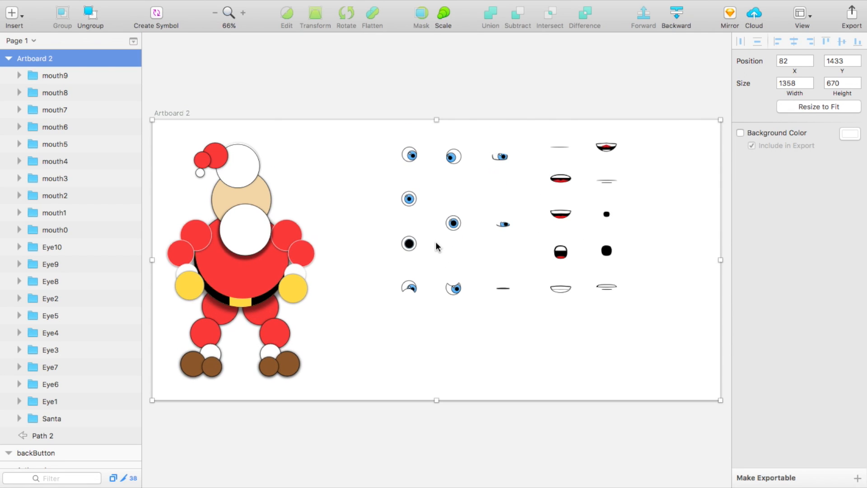
Step: Move the Santa group slightly to the right on the artboard
{"action": "left_click", "coordinate": [221, 176]}
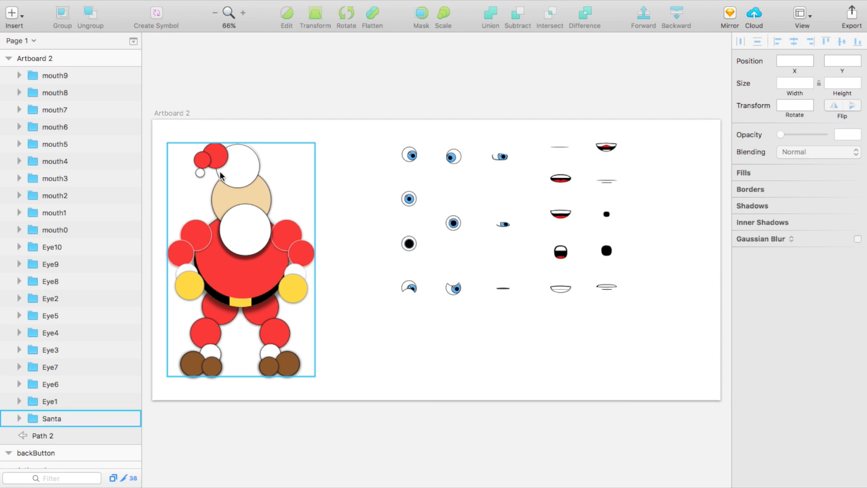
{"action": "mouse_move", "coordinate": [228, 197]}
{"action": "left_mouse_down"}
{"action": "mouse_move", "coordinate": [216, 197]}
{"action": "mouse_move", "coordinate": [239, 197]}
{"action": "left_mouse_up"}
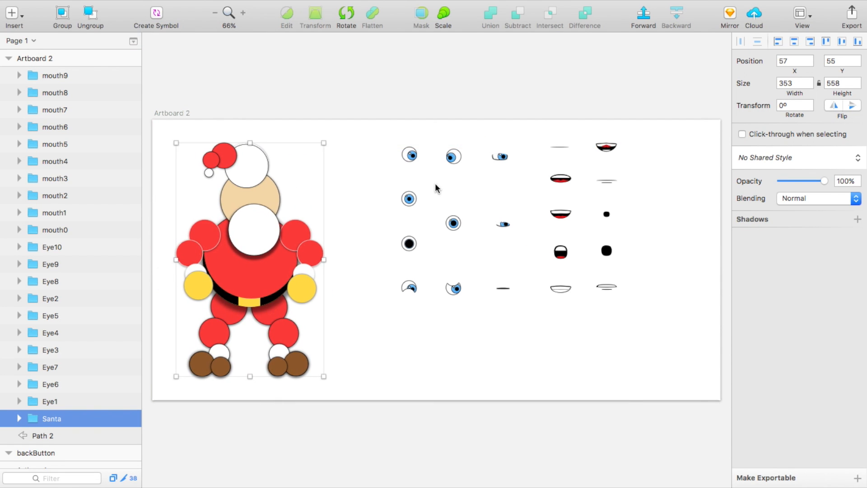
Step: Bring the exported Santa part images into the Xcode asset catalog and review the image sets
{"action": "left_click", "coordinate": [407, 150]}
{"action": "left_click", "coordinate": [374, 121]}
{"action": "left_click_drag", "start_coordinate": [374, 129], "coordinate": [672, 342]}
{"action": "left_click_drag", "start_coordinate": [618, 332], "coordinate": [597, 142]}
{"action": "left_click", "coordinate": [623, 168]}
{"action": "left_click_drag", "start_coordinate": [408, 157], "coordinate": [257, 191]}
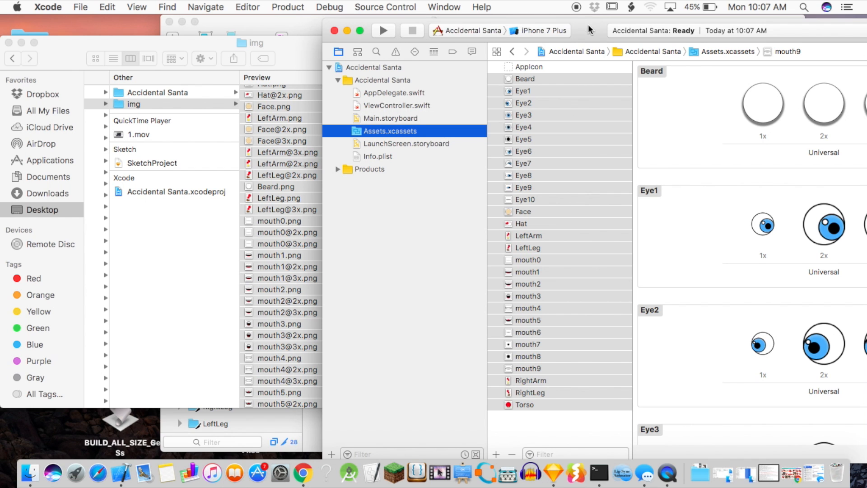
{"action": "double_click", "coordinate": [588, 24]}
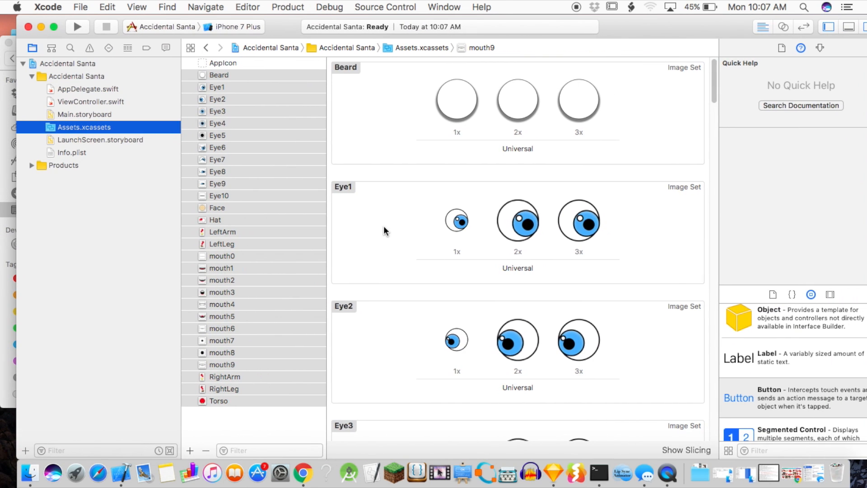
{"action": "scroll", "coordinate": [384, 230], "scroll_direction": "down", "scroll_amount": 20}
{"action": "scroll", "coordinate": [384, 230], "scroll_direction": "down", "scroll_amount": 20}
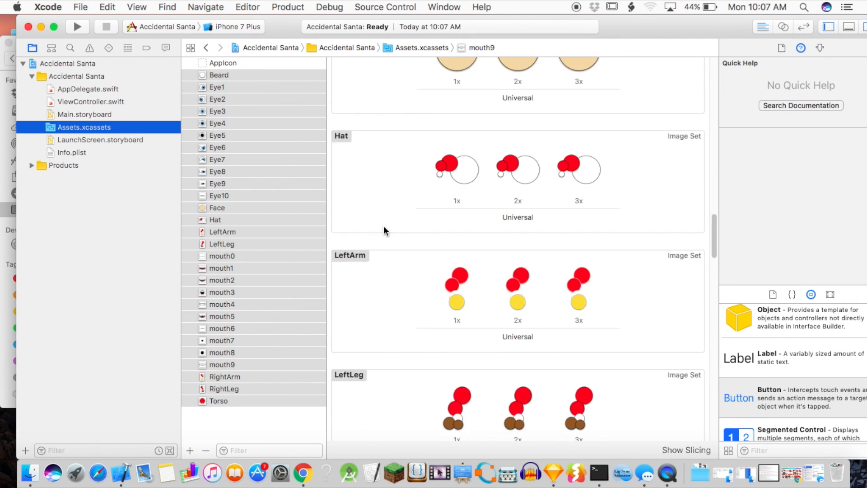
{"action": "scroll", "coordinate": [384, 230], "scroll_direction": "down", "scroll_amount": 10}
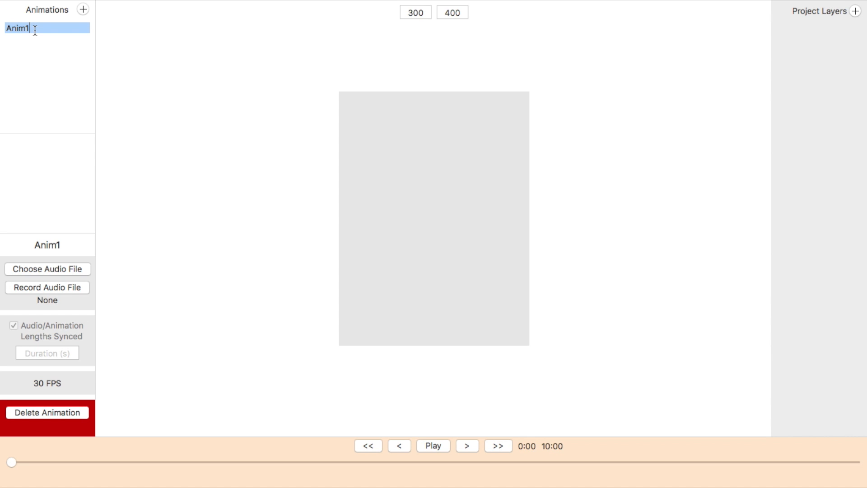
Step: Rename the animation Anim1 to SantaSpeaks
{"action": "key", "text": "BackSpace"}
{"action": "key", "text": "BackSpace"}
{"action": "key", "text": "BackSpace"}
{"action": "key", "text": "BackSpace"}
{"action": "type", "text": "Santa"}
{"action": "key", "text": "Left"}
{"action": "key", "text": "Left"}
{"action": "key", "text": "Left"}
{"action": "key", "text": "Left"}
{"action": "key", "text": "Left"}
{"action": "key", "text": "BackSpace"}
{"action": "key", "text": "Right"}
{"action": "key", "text": "Right"}
{"action": "key", "text": "Right"}
{"action": "key", "text": "Right"}
{"action": "key", "text": "Right"}
{"action": "type", "text": "Speaks"}
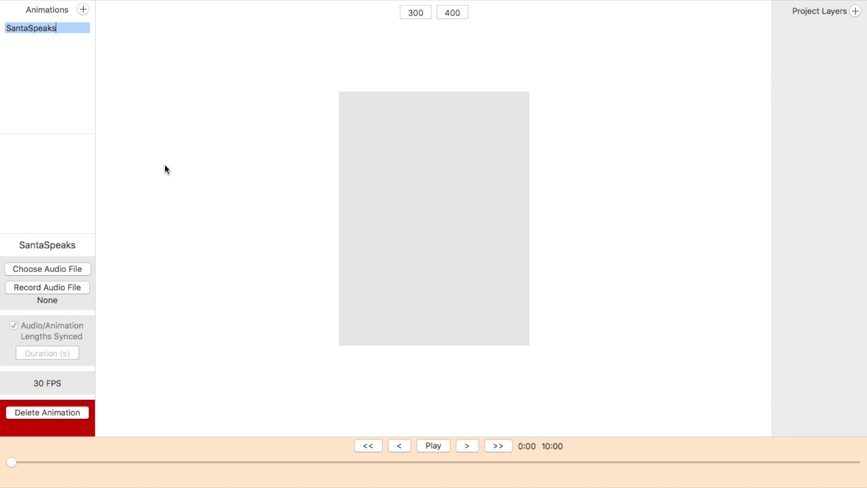
Step: Record a spoken audio clip for the animation
{"action": "left_click", "coordinate": [33, 289]}
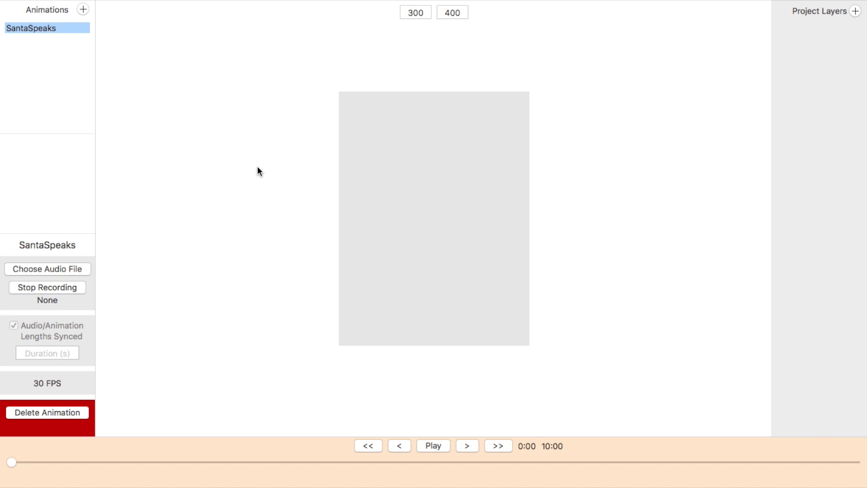
{"action": "left_click", "coordinate": [68, 288]}
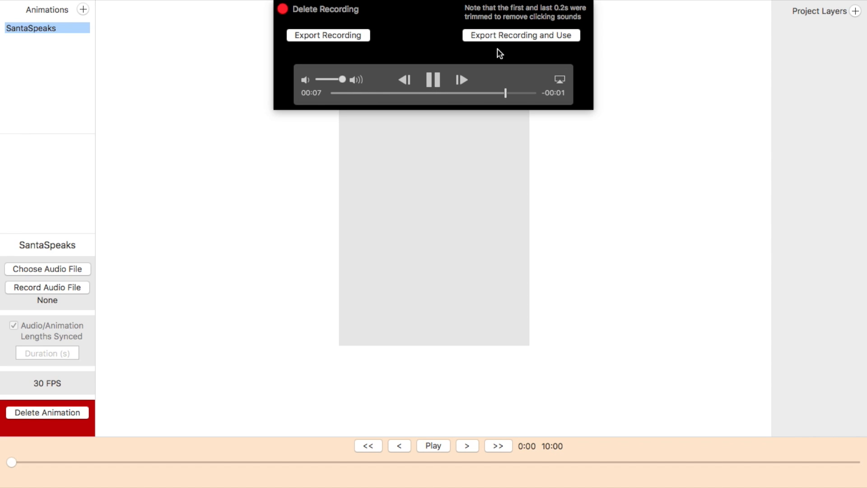
Step: Export the recording as santaSpeaks into the Accidental Santa project folder and use it
{"action": "left_click", "coordinate": [544, 35]}
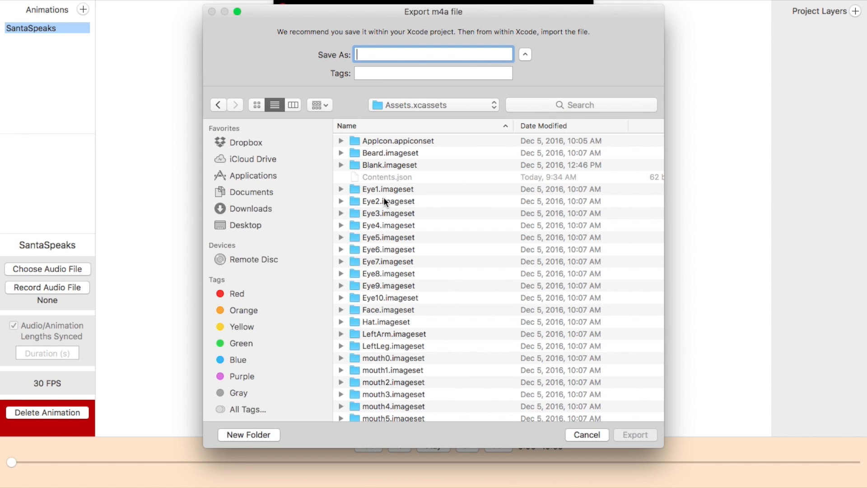
{"action": "left_click", "coordinate": [454, 102]}
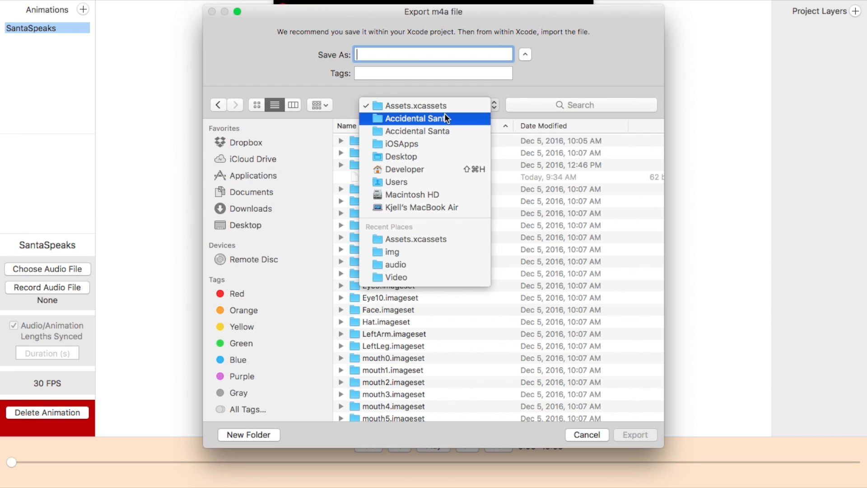
{"action": "left_click", "coordinate": [445, 113]}
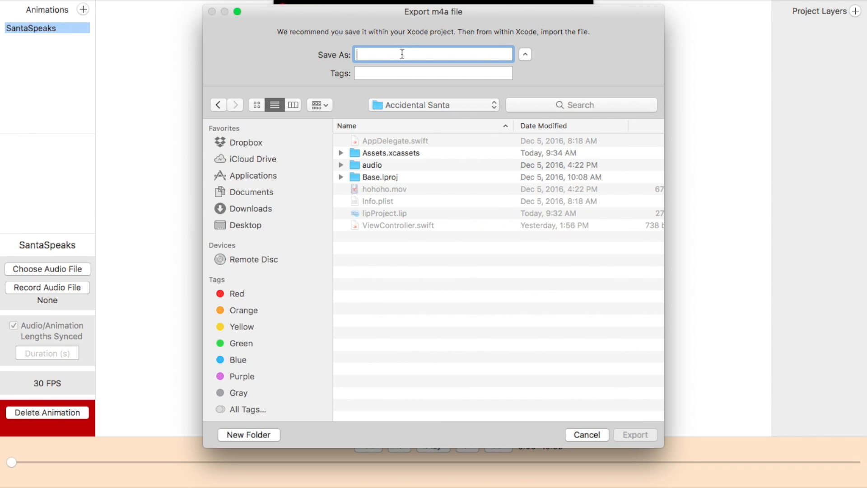
{"action": "type", "text": "santaSpeaks"}
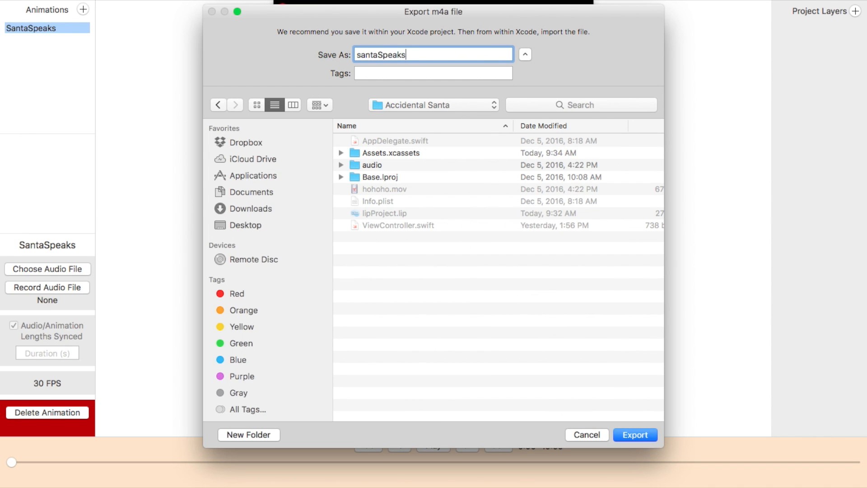
{"action": "key", "text": "Return"}
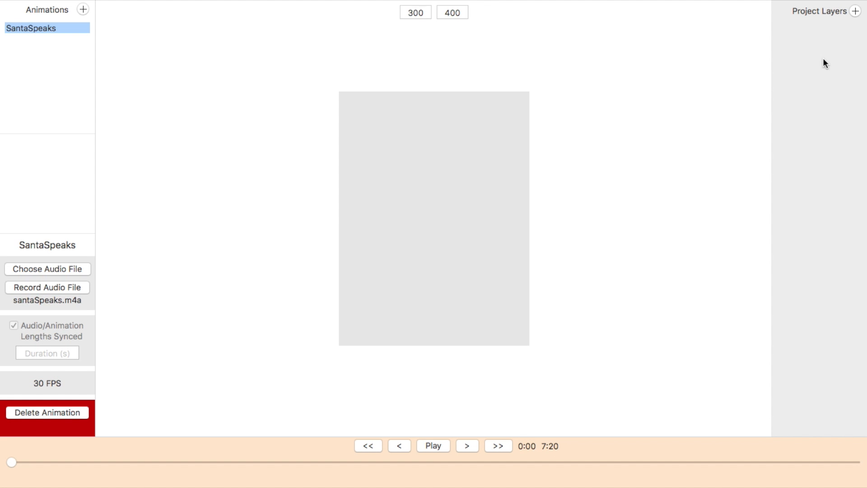
Step: Add a project layer and set its image to the Santa image set from Assets.xcassets
{"action": "left_click", "coordinate": [855, 12]}
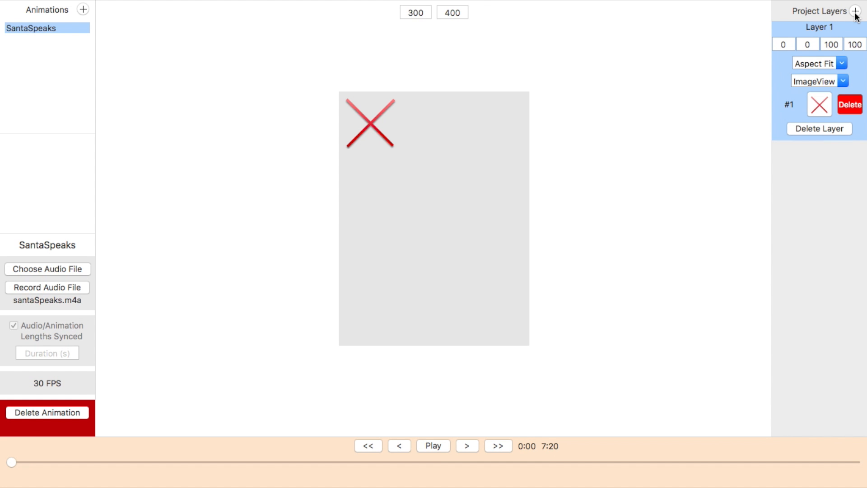
{"action": "left_click", "coordinate": [819, 99]}
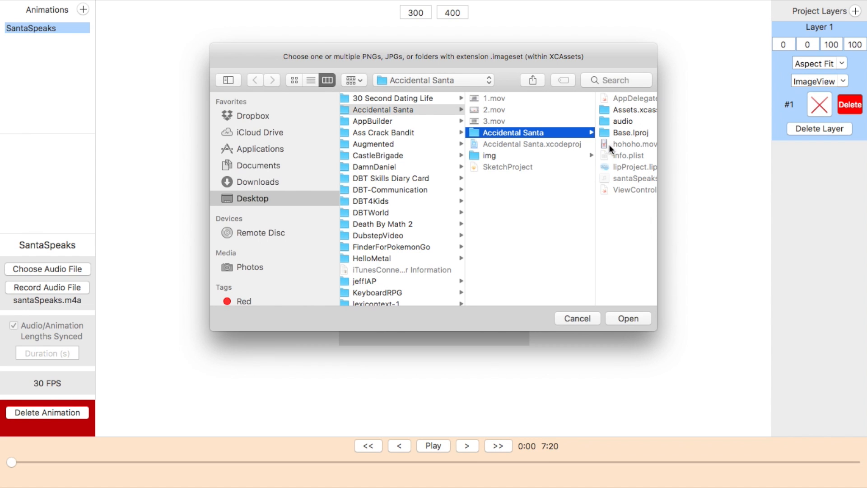
{"action": "left_click", "coordinate": [628, 110]}
{"action": "scroll", "coordinate": [579, 169], "scroll_direction": "down", "scroll_amount": 5}
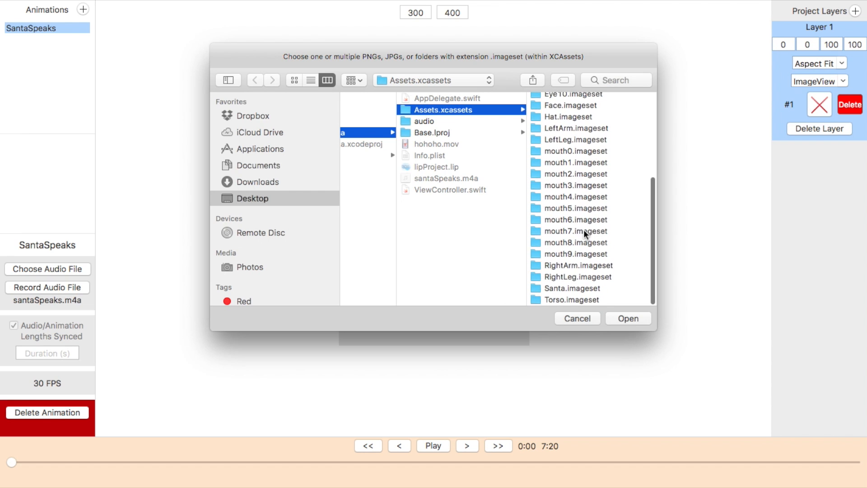
{"action": "left_click", "coordinate": [571, 288]}
{"action": "key", "text": "Return"}
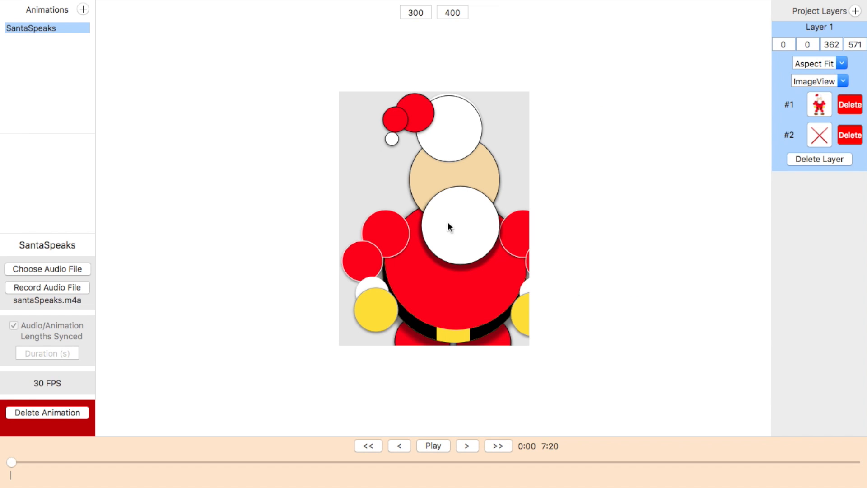
Step: Set the canvas size to 400 by 600 and move the Santa image to about 30, 14
{"action": "type", "text": "400"}
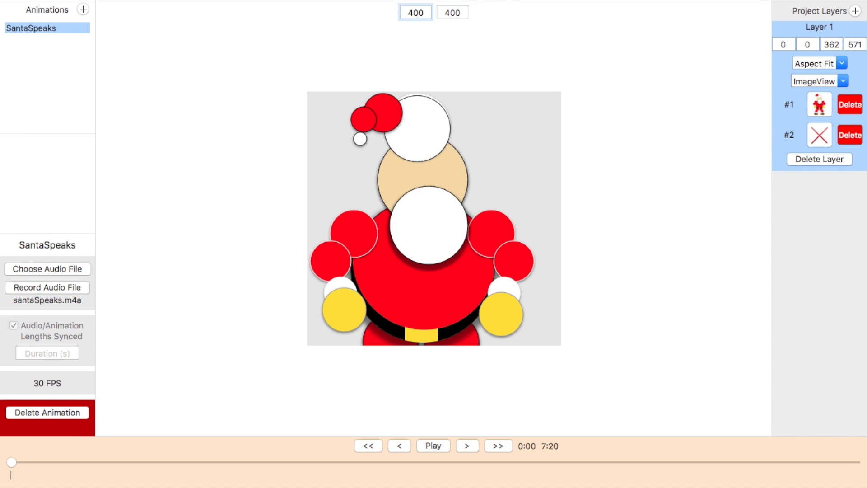
{"action": "key", "text": "Tab"}
{"action": "type", "text": "500"}
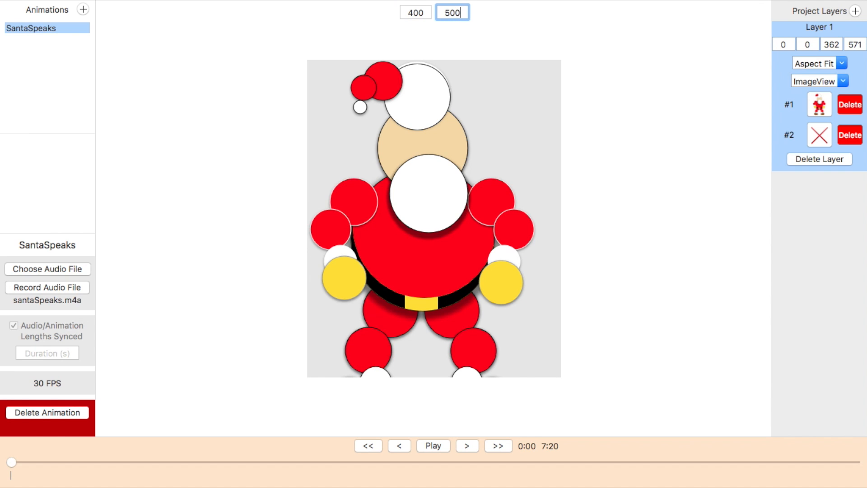
{"action": "key", "text": "BackSpace"}
{"action": "key", "text": "BackSpace"}
{"action": "key", "text": "BackSpace"}
{"action": "type", "text": "600"}
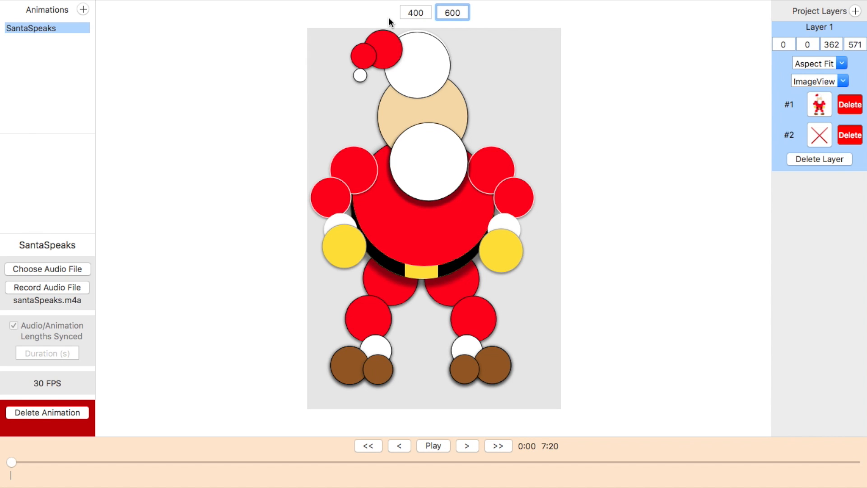
{"action": "left_click_drag", "start_coordinate": [448, 195], "coordinate": [468, 211]}
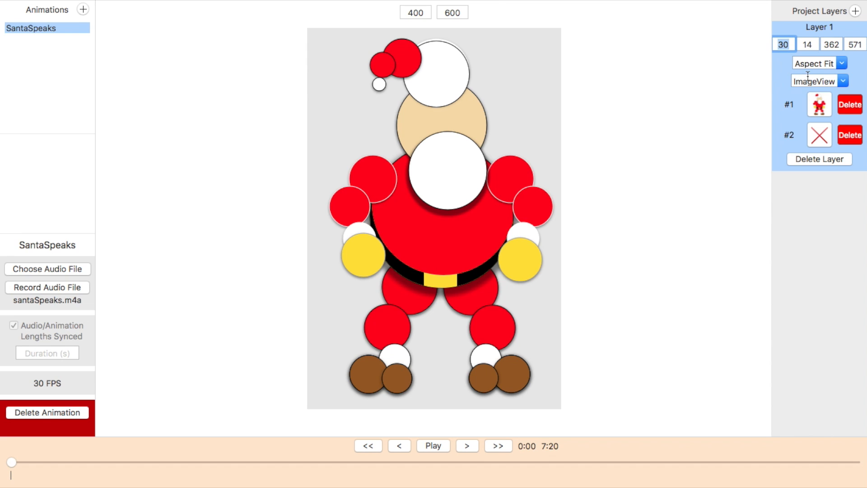
Step: Add a second layer whose frames are the Eye1 through Eye10 image sets
{"action": "left_click", "coordinate": [856, 11]}
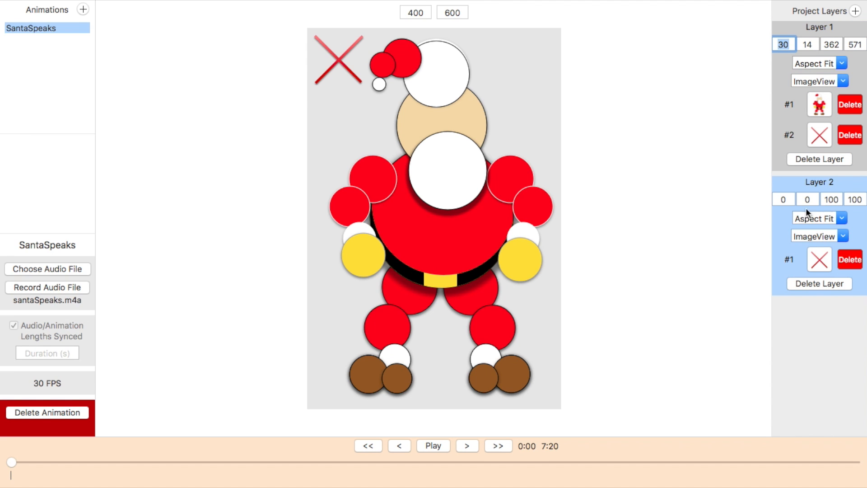
{"action": "left_click", "coordinate": [818, 257]}
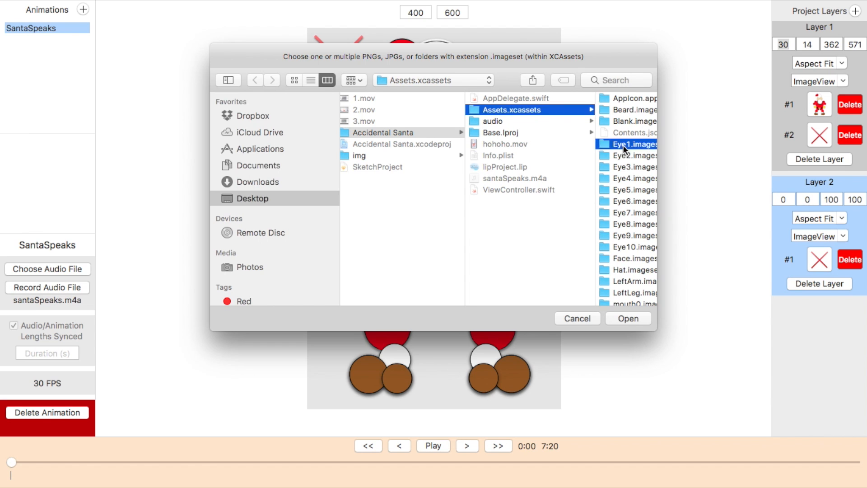
{"action": "left_click", "coordinate": [440, 246], "text": "shift"}
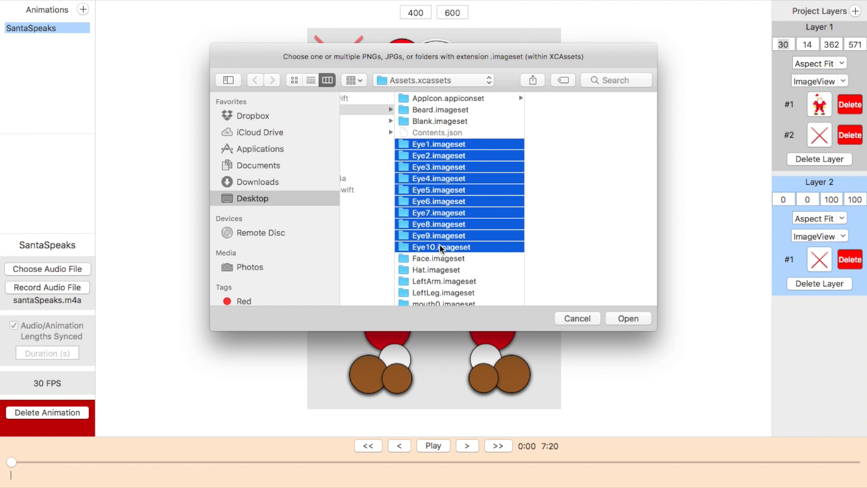
{"action": "left_click", "coordinate": [623, 318]}
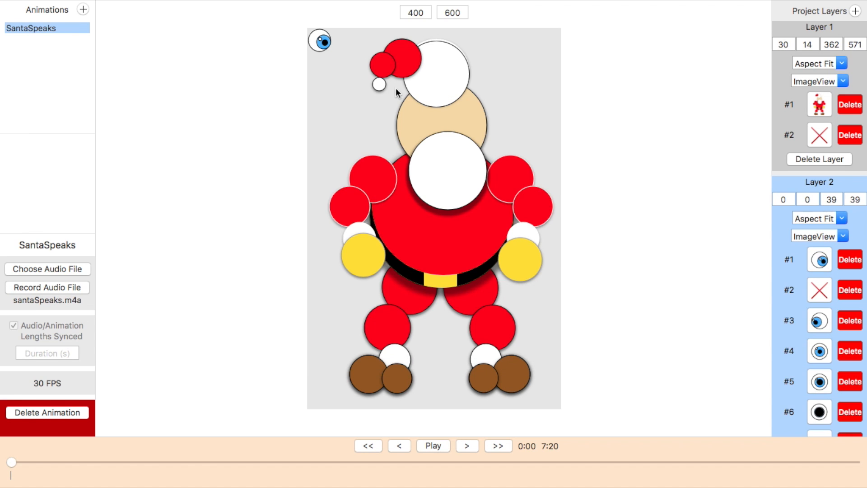
Step: Position the eye layer on the right side of Santa's face at about 218, 125
{"action": "left_click_drag", "start_coordinate": [324, 43], "coordinate": [549, 178]}
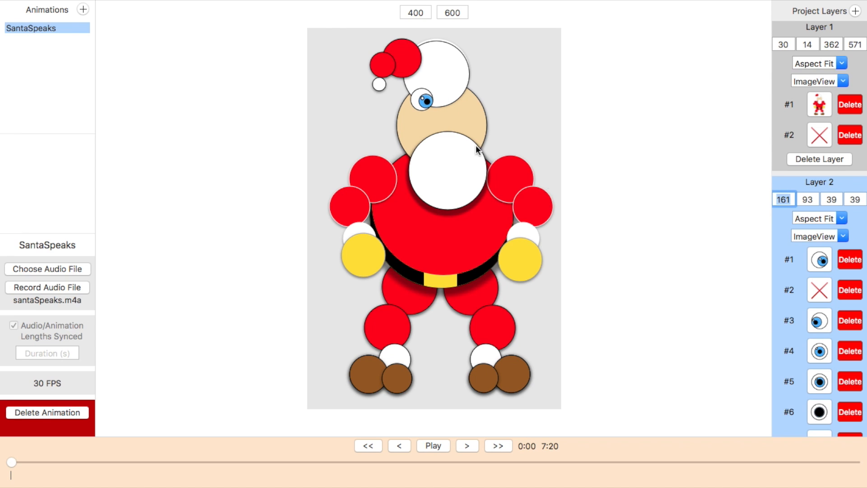
{"action": "left_click_drag", "start_coordinate": [420, 97], "coordinate": [465, 126]}
{"action": "scroll", "coordinate": [847, 259], "scroll_direction": "down", "scroll_amount": 5}
{"action": "scroll", "coordinate": [820, 407], "scroll_direction": "up", "scroll_amount": 1}
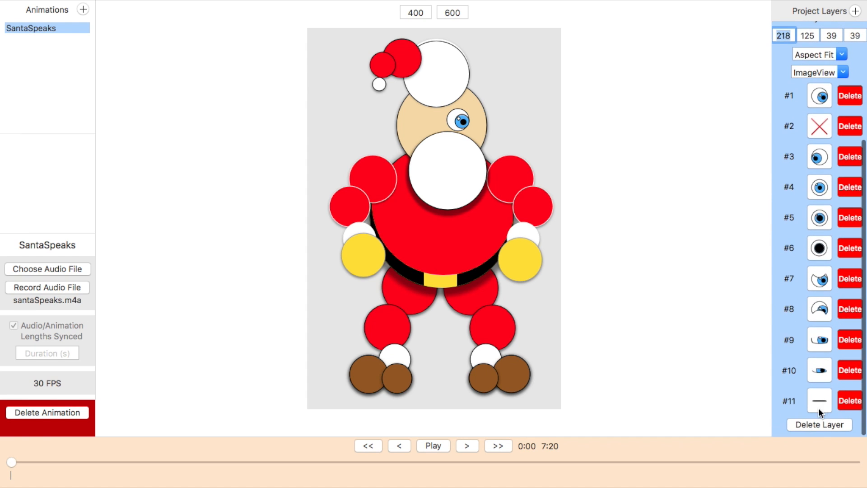
{"action": "scroll", "coordinate": [800, 194], "scroll_direction": "up", "scroll_amount": 3}
Step: Add a third layer whose frames are the Eye1 through Eye10 image sets
{"action": "left_click", "coordinate": [855, 10]}
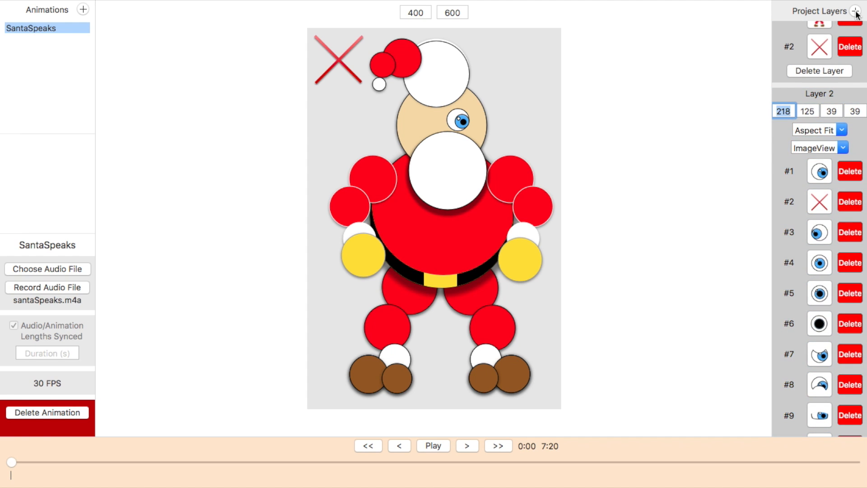
{"action": "scroll", "coordinate": [844, 219], "scroll_direction": "down", "scroll_amount": 5}
{"action": "left_click", "coordinate": [818, 398]}
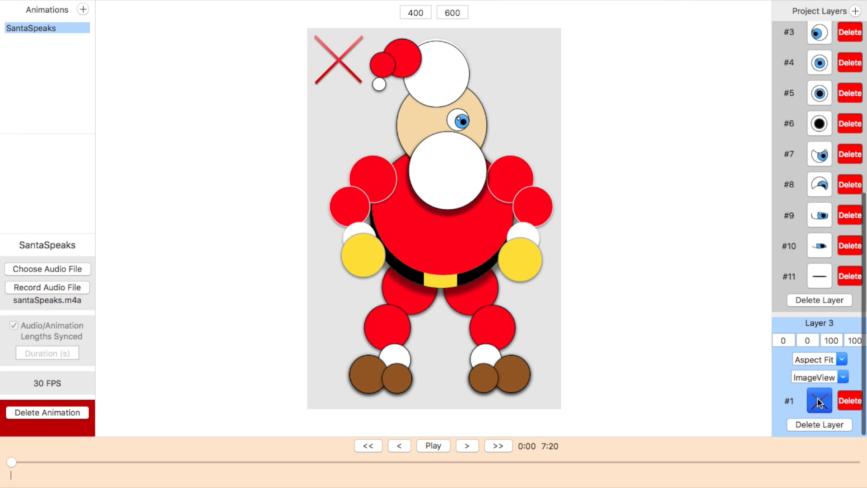
{"action": "left_click", "coordinate": [615, 143]}
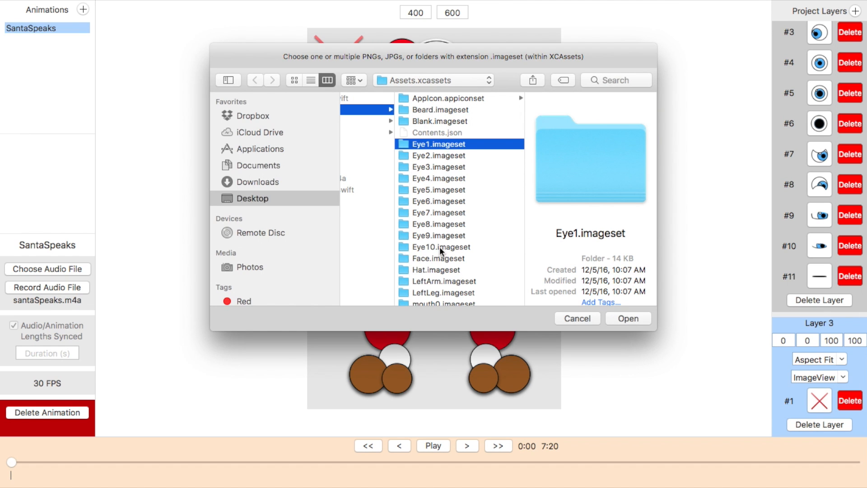
{"action": "left_click", "coordinate": [440, 247], "text": "shift"}
{"action": "left_click", "coordinate": [628, 319]}
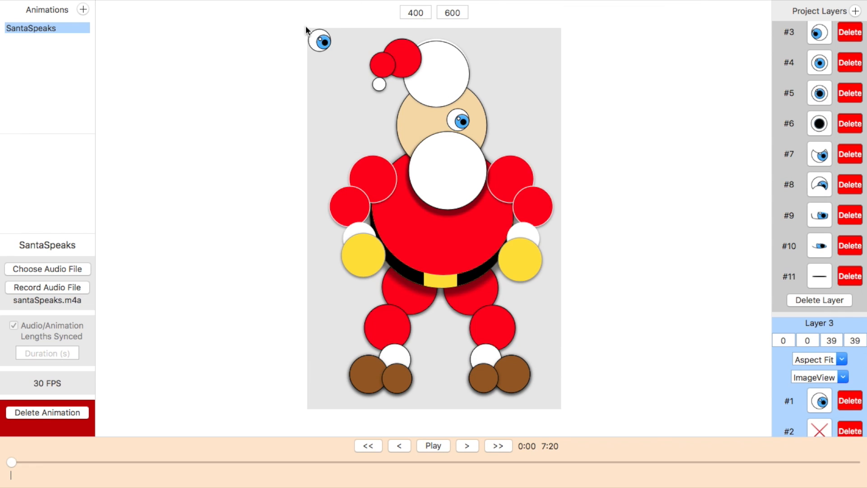
Step: Position the new eye layer on the left side of Santa's face at about 162, 127
{"action": "left_click_drag", "start_coordinate": [323, 46], "coordinate": [437, 132]}
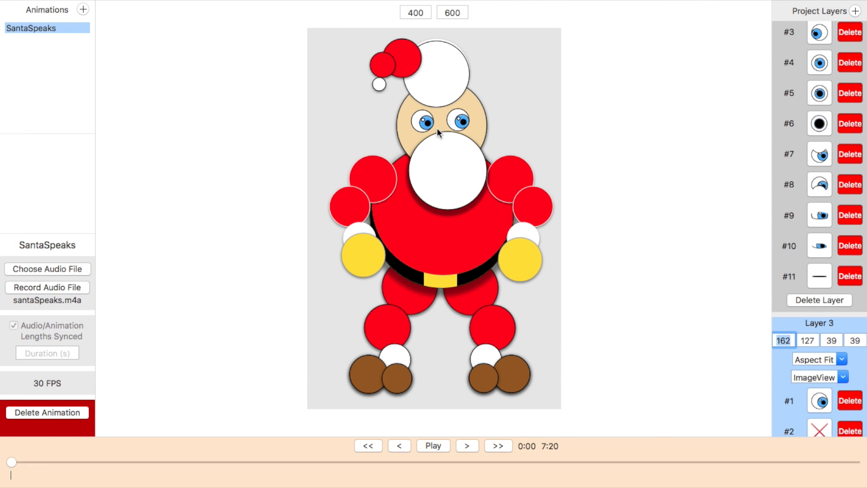
{"action": "scroll", "coordinate": [817, 317], "scroll_direction": "down", "scroll_amount": 10}
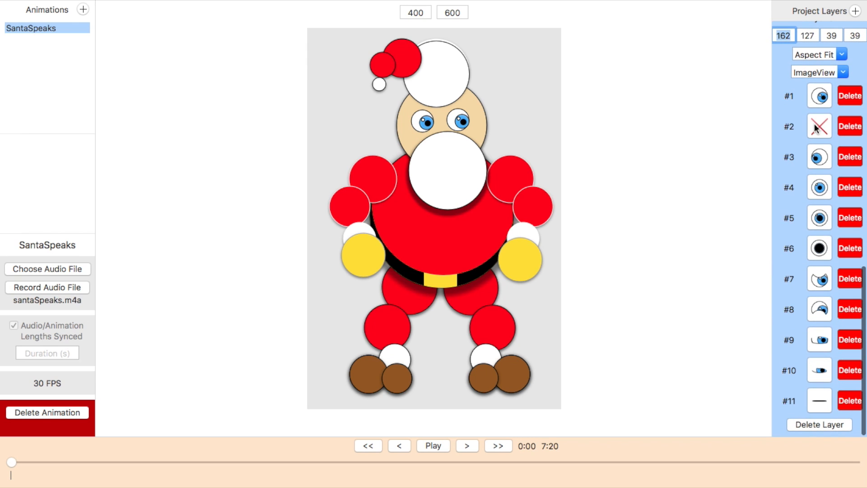
Step: Add a fourth layer whose frames are the mouth0 through mouth9 image sets and place it on Santa's beard at about 197, 173
{"action": "left_click", "coordinate": [856, 11]}
{"action": "scroll", "coordinate": [830, 267], "scroll_direction": "down", "scroll_amount": 5}
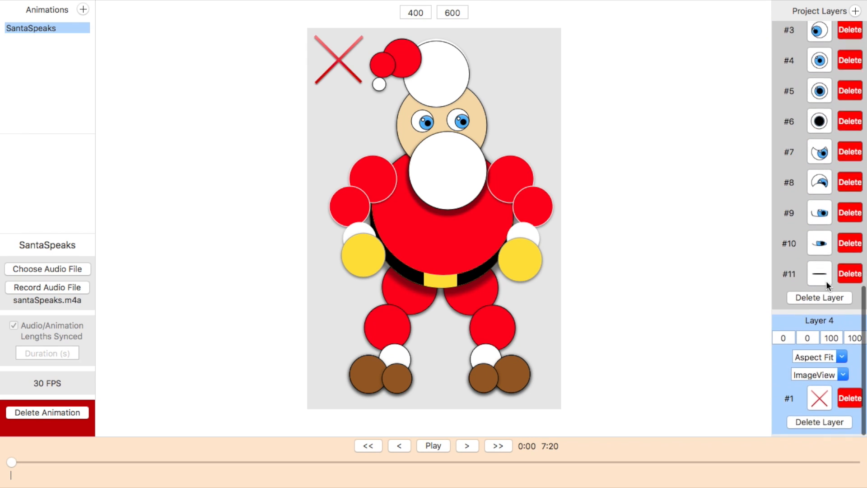
{"action": "left_click", "coordinate": [816, 396]}
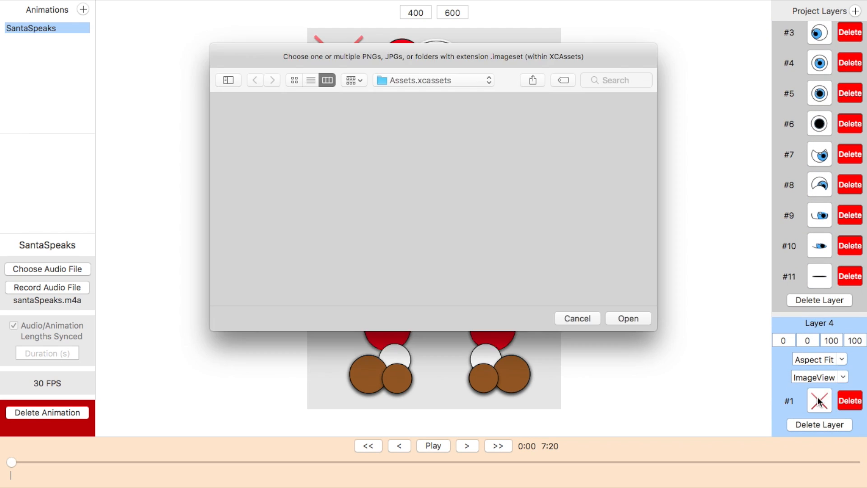
{"action": "scroll", "coordinate": [615, 170], "scroll_direction": "down", "scroll_amount": 3}
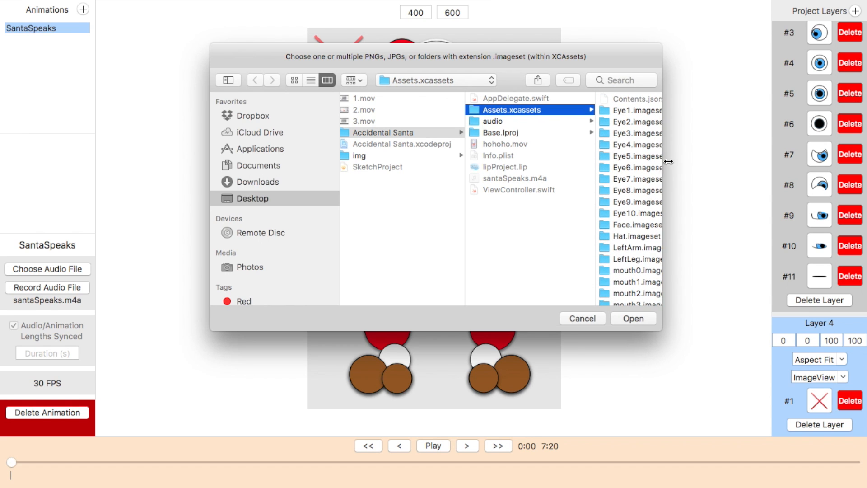
{"action": "left_click_drag", "start_coordinate": [657, 161], "coordinate": [756, 159]}
{"action": "scroll", "coordinate": [689, 188], "scroll_direction": "down", "scroll_amount": 5}
{"action": "left_click", "coordinate": [676, 193]}
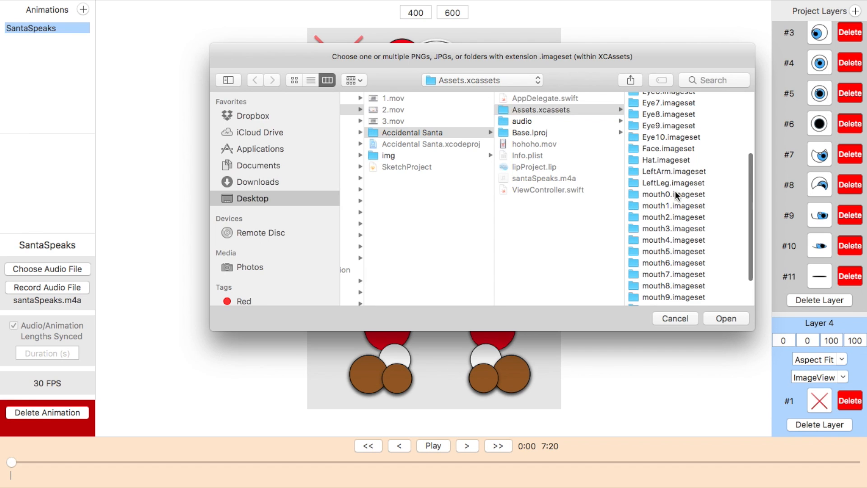
{"action": "scroll", "coordinate": [576, 247], "scroll_direction": "down", "scroll_amount": 4}
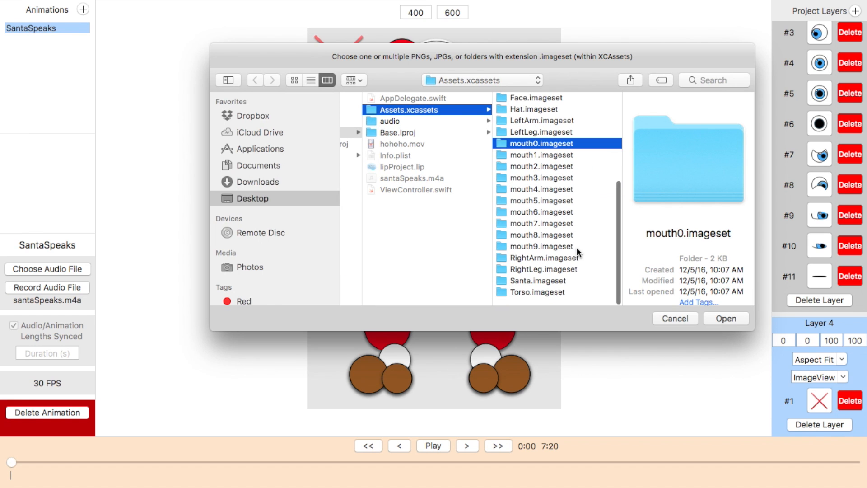
{"action": "left_click", "coordinate": [544, 251], "text": "shift"}
{"action": "left_click", "coordinate": [725, 318]}
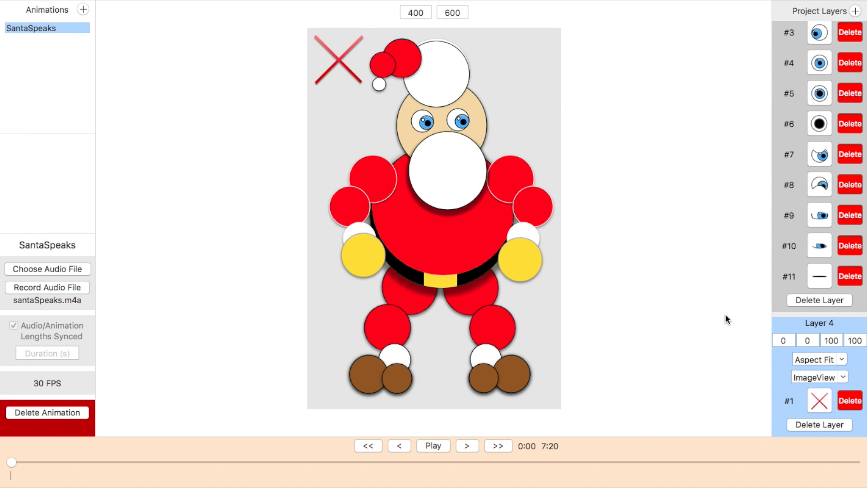
{"action": "left_click_drag", "start_coordinate": [330, 49], "coordinate": [457, 157]}
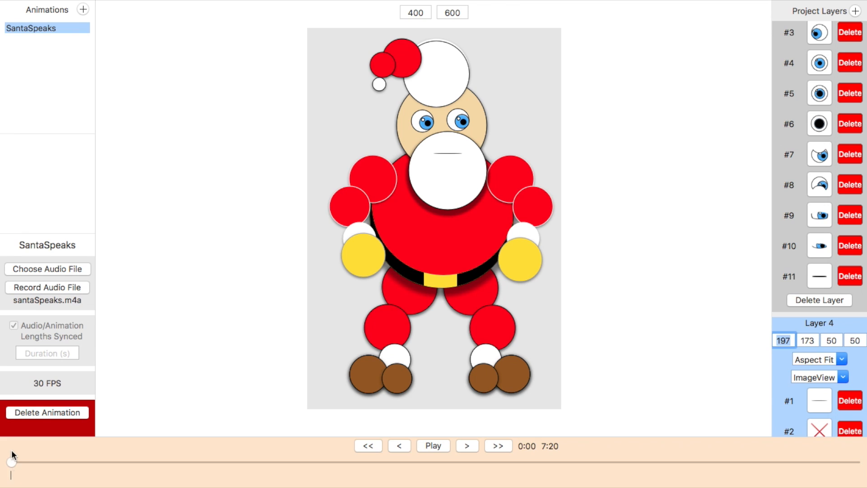
Step: Rewind to the start and play the animation with the new mouth layer
{"action": "left_click_drag", "start_coordinate": [10, 462], "coordinate": [20, 462]}
{"action": "left_click", "coordinate": [5, 464]}
{"action": "key", "text": "space"}
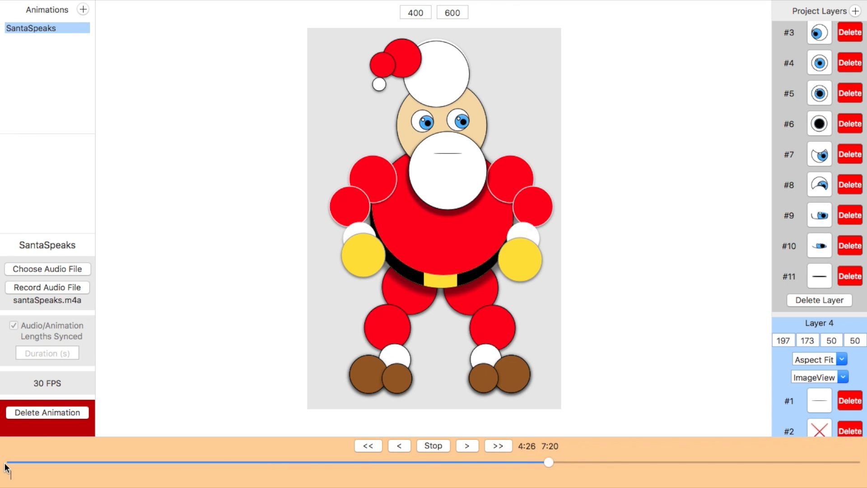
{"action": "key", "text": "space"}
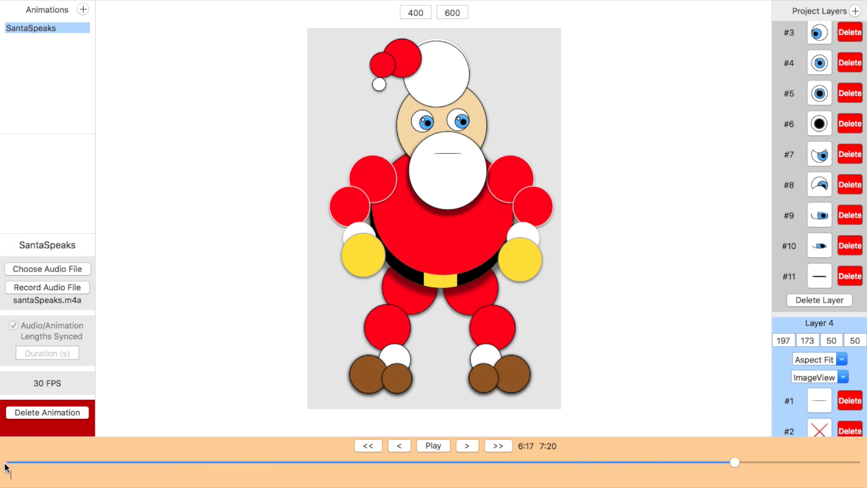
Step: Step through the opening frames on the mouth layer, keying mouth frames 2, 3, 6, 4, 2 and 1 in turn
{"action": "left_click", "coordinate": [14, 463]}
{"action": "key", "text": "Right"}
{"action": "key", "text": "Right"}
{"action": "key", "text": "Right"}
{"action": "key", "text": "Right"}
{"action": "key", "text": "Right"}
{"action": "key", "text": "Right"}
{"action": "key", "text": "Right"}
{"action": "key", "text": "Right"}
{"action": "key", "text": "Right"}
{"action": "key", "text": "Right"}
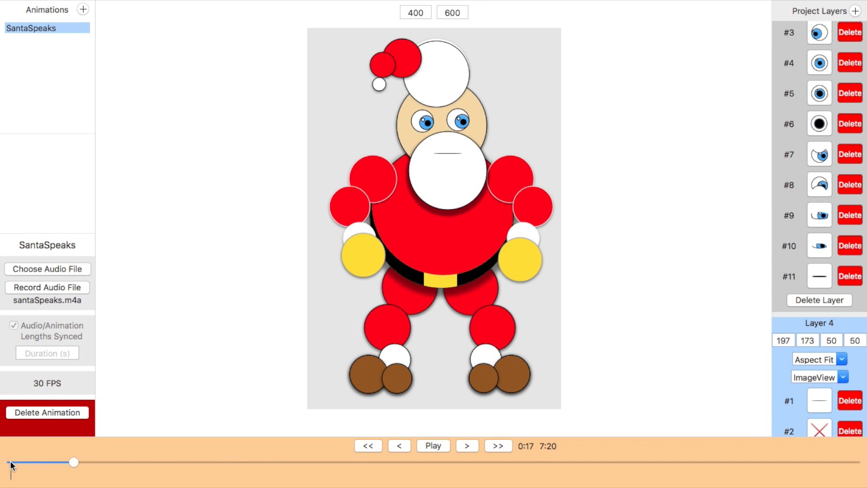
{"action": "key", "text": "Right"}
{"action": "key", "text": "Right"}
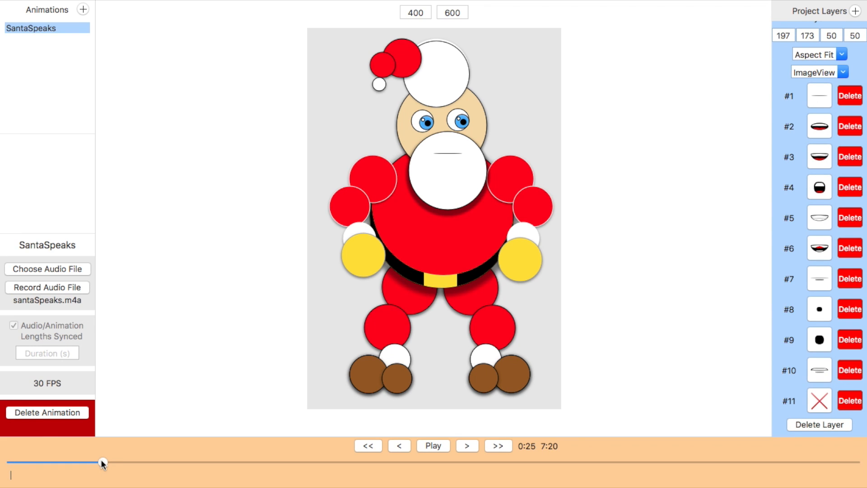
{"action": "key", "text": "2"}
{"action": "key", "text": "Right"}
{"action": "key", "text": "Right"}
{"action": "key", "text": "Right"}
{"action": "key", "text": "Right"}
{"action": "key", "text": "Right"}
{"action": "key", "text": "Right"}
{"action": "key", "text": "Right"}
{"action": "key", "text": "Right"}
{"action": "key", "text": "Right"}
{"action": "key", "text": "Right"}
{"action": "key", "text": "Right"}
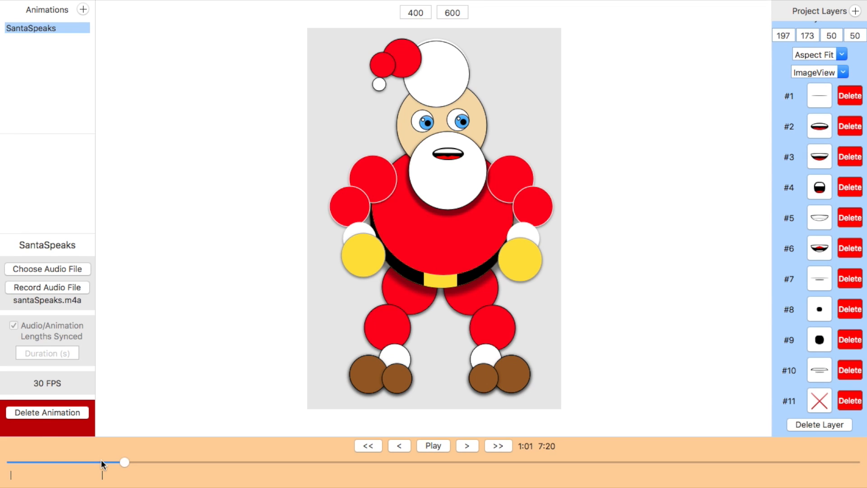
{"action": "key", "text": "3"}
{"action": "key", "text": "Right"}
{"action": "key", "text": "Right"}
{"action": "key", "text": "Right"}
{"action": "key", "text": "Right"}
{"action": "key", "text": "Right"}
{"action": "key", "text": "Right"}
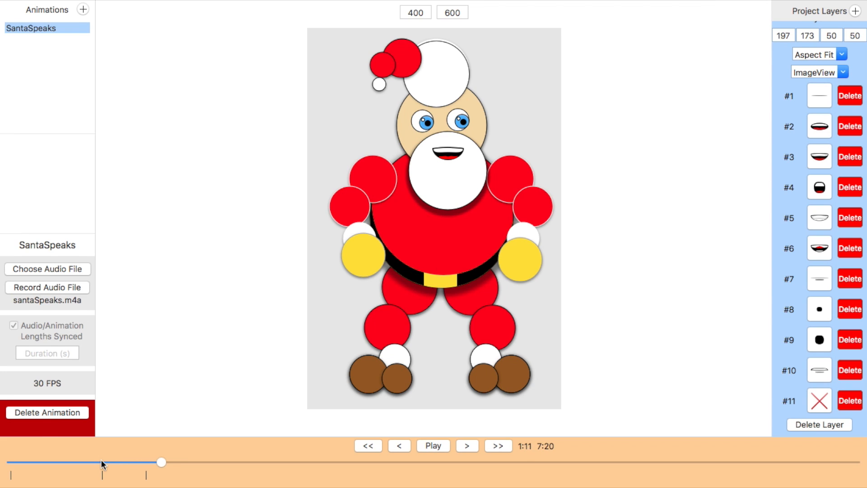
{"action": "key", "text": "6"}
{"action": "key", "text": "Right"}
{"action": "key", "text": "Right"}
{"action": "key", "text": "Right"}
{"action": "key", "text": "Right"}
{"action": "key", "text": "Right"}
{"action": "key", "text": "Right"}
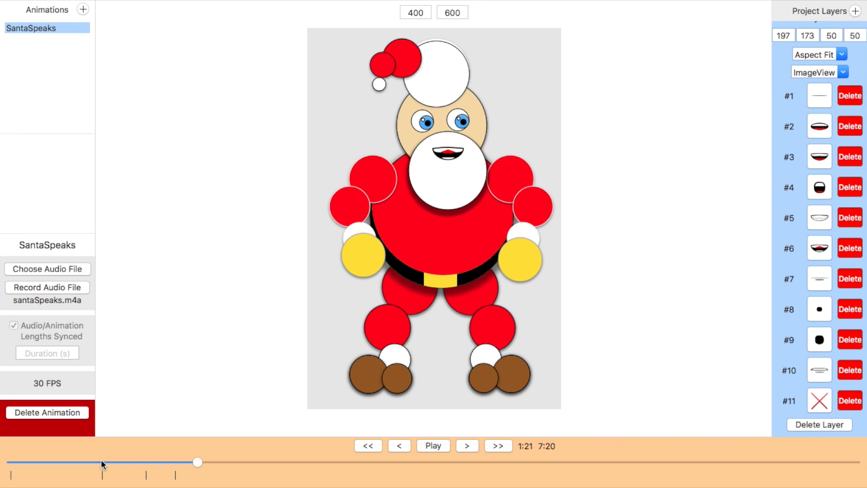
{"action": "key", "text": "4"}
{"action": "key", "text": "Right"}
{"action": "key", "text": "Right"}
{"action": "key", "text": "Right"}
{"action": "key", "text": "Right"}
{"action": "key", "text": "Right"}
{"action": "key", "text": "Right"}
{"action": "key", "text": "Right"}
{"action": "key", "text": "Right"}
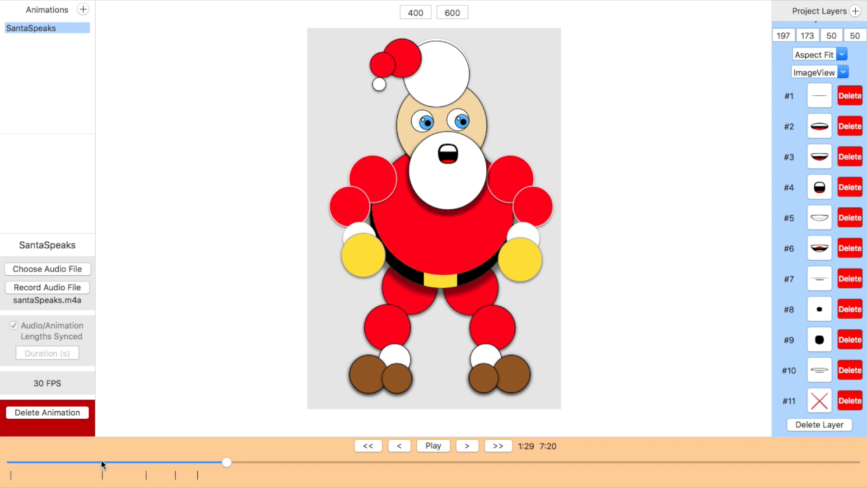
{"action": "key", "text": "2"}
{"action": "key", "text": "Right"}
{"action": "key", "text": "Right"}
{"action": "key", "text": "Right"}
{"action": "key", "text": "Right"}
{"action": "key", "text": "Right"}
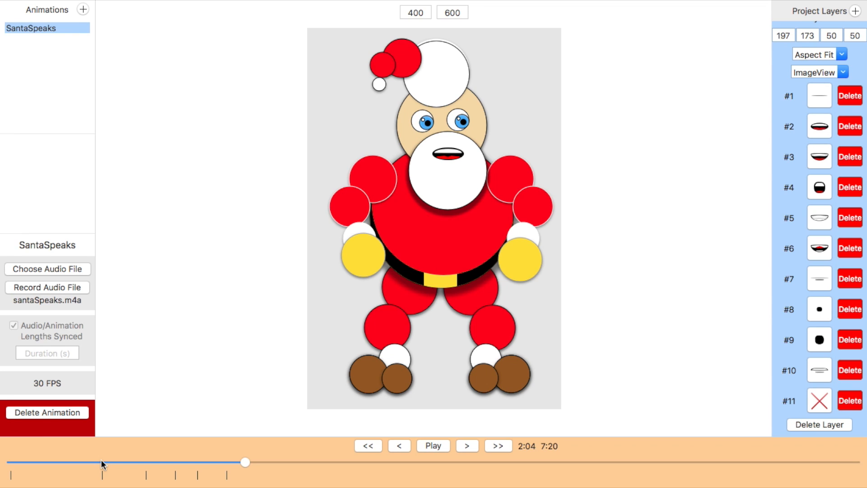
{"action": "key", "text": "1"}
Step: Play back the lip-synced animation from the start to check the mouth and eye movements
{"action": "key", "text": "Left"}
{"action": "key", "text": "Left"}
{"action": "key", "text": "Left"}
{"action": "key", "text": "Left"}
{"action": "key", "text": "Left"}
{"action": "key", "text": "Left"}
{"action": "key", "text": "Left"}
{"action": "key", "text": "Left"}
{"action": "key", "text": "Left"}
{"action": "key", "text": "Left"}
{"action": "key", "text": "Left"}
{"action": "key", "text": "Left"}
{"action": "key", "text": "Left"}
{"action": "key", "text": "Left"}
{"action": "key", "text": "Left"}
{"action": "key", "text": "Left"}
{"action": "key", "text": "Left"}
{"action": "key", "text": "Left"}
{"action": "key", "text": "Left"}
{"action": "key", "text": "Left"}
{"action": "key", "text": "space"}
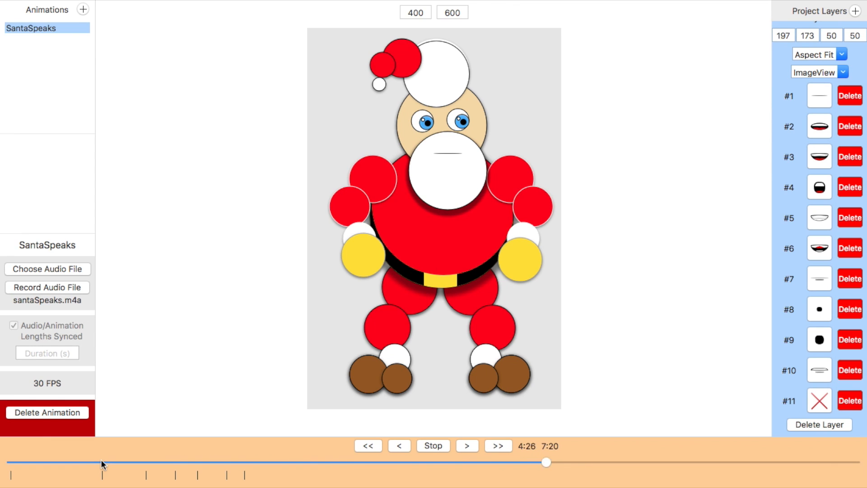
{"action": "key", "text": "space"}
{"action": "left_click", "coordinate": [214, 461]}
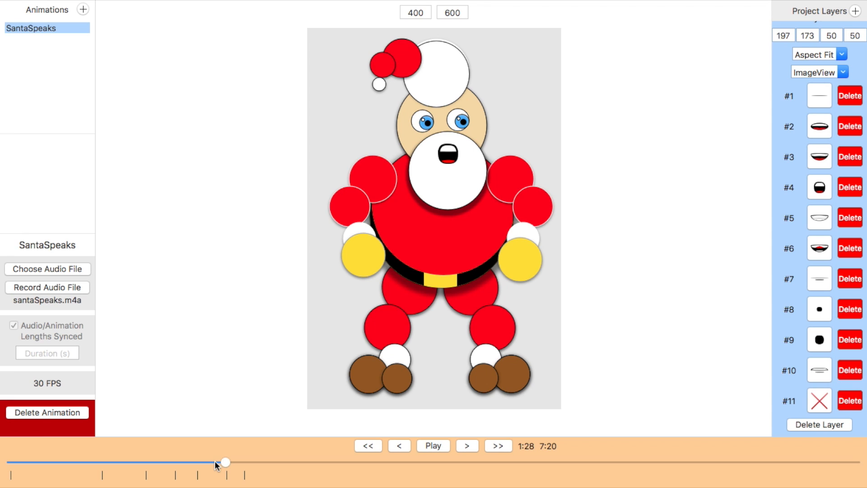
{"action": "key", "text": "space"}
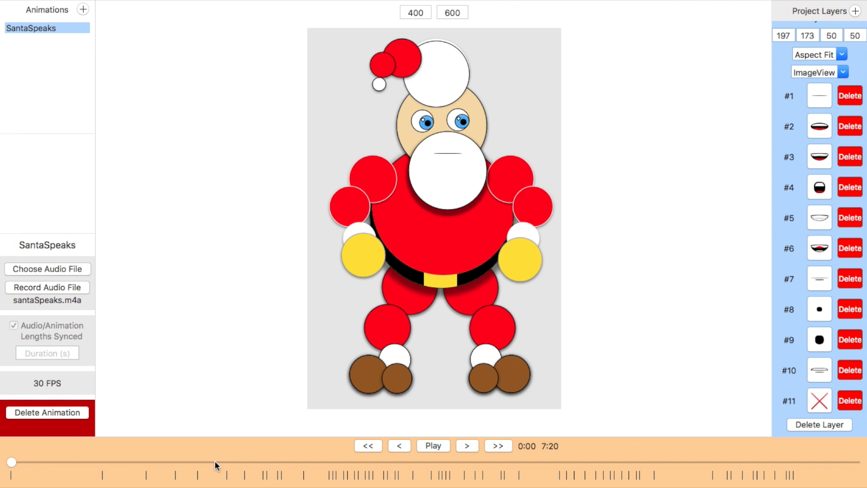
{"action": "key", "text": "space"}
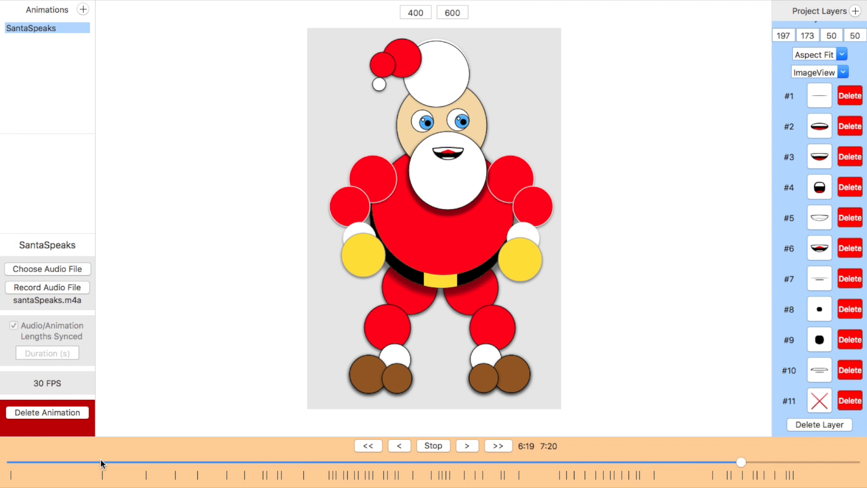
{"action": "scroll", "coordinate": [813, 206], "scroll_direction": "up", "scroll_amount": 10}
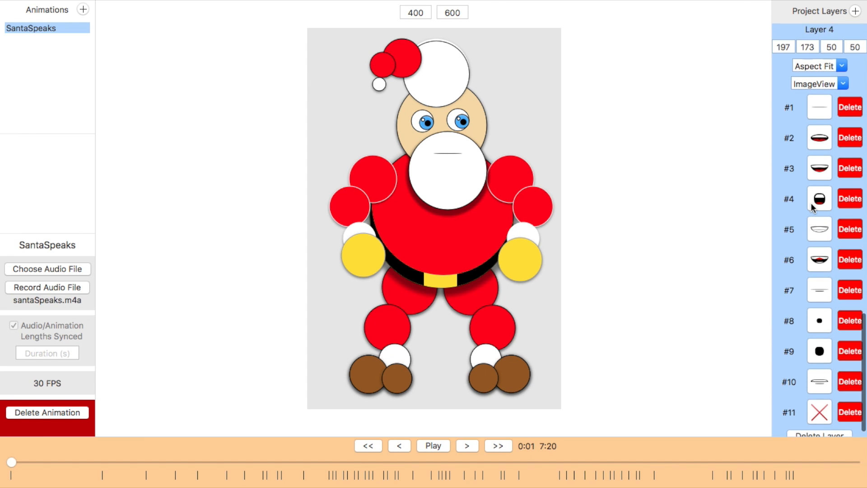
{"action": "scroll", "coordinate": [813, 207], "scroll_direction": "up", "scroll_amount": 10}
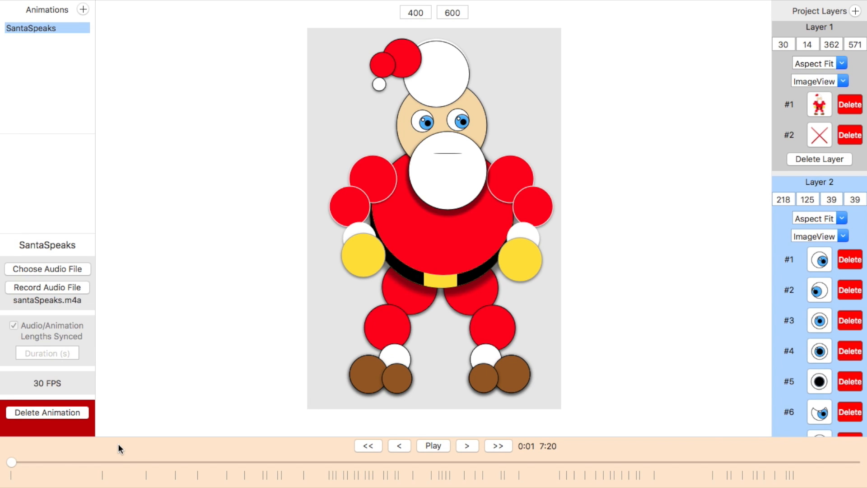
{"action": "key", "text": "space"}
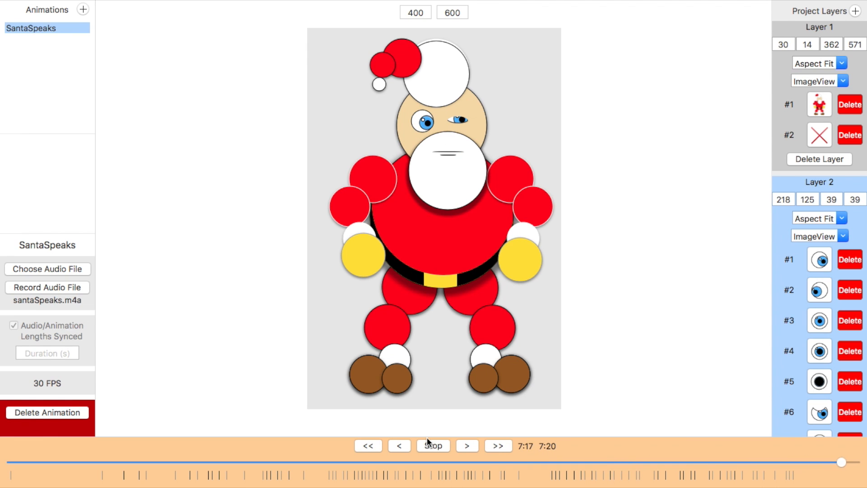
{"action": "scroll", "coordinate": [801, 308], "scroll_direction": "down", "scroll_amount": 10}
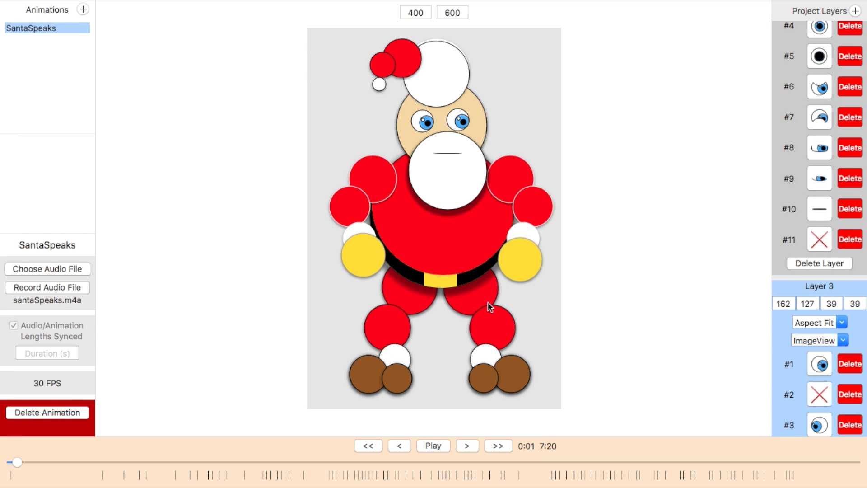
{"action": "key", "text": "space"}
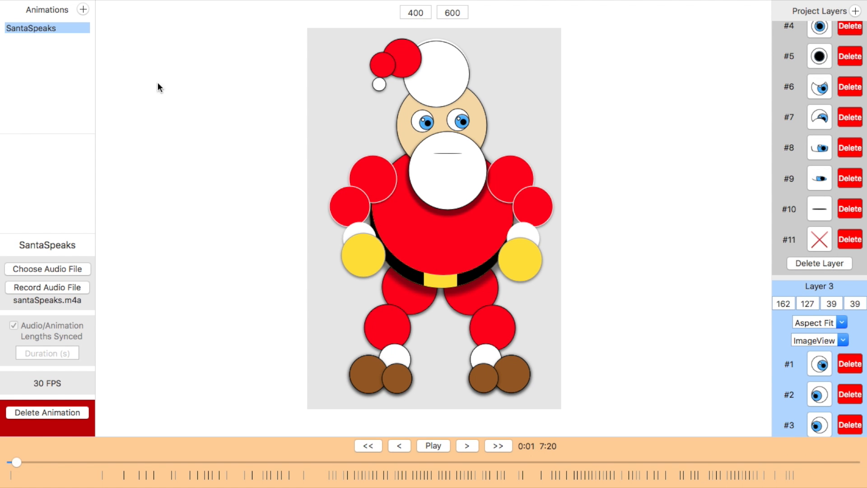
Step: Export the animation as Swift UIKit code for iOS named LipSyncView into the Accidental Santa project folder
{"action": "mouse_move", "coordinate": [96, 4]}
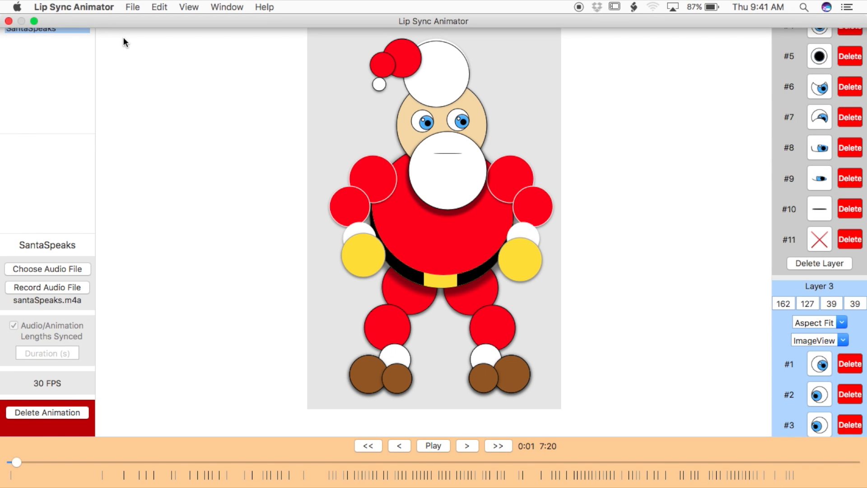
{"action": "left_click", "coordinate": [132, 7]}
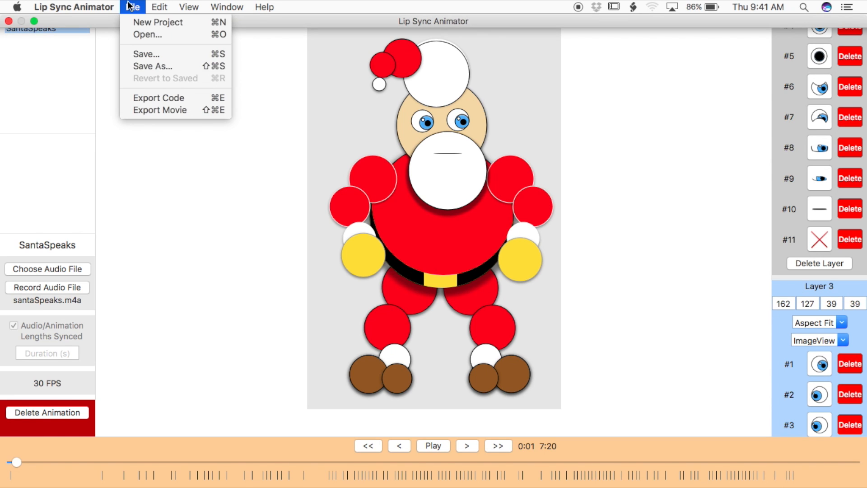
{"action": "left_click", "coordinate": [168, 99]}
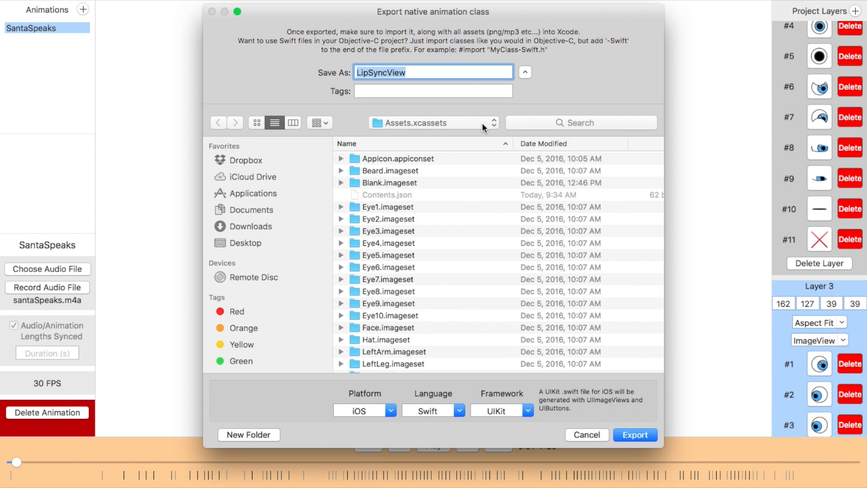
{"action": "left_click", "coordinate": [481, 123]}
{"action": "left_click", "coordinate": [469, 133]}
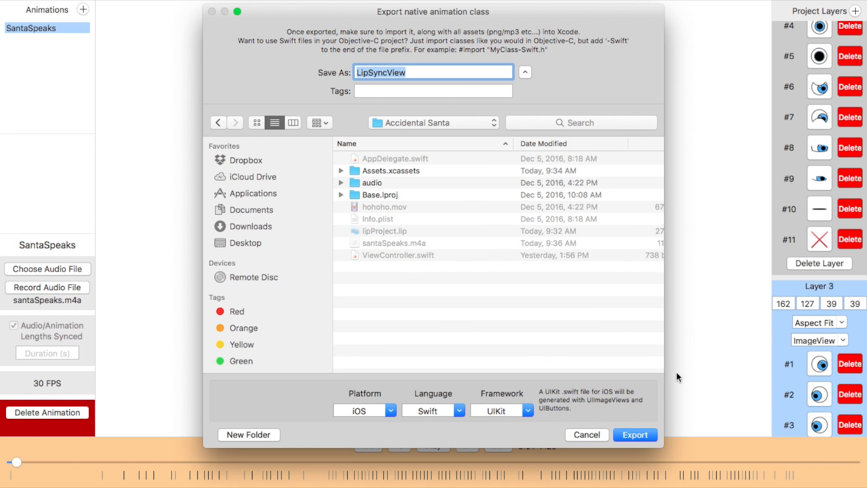
{"action": "left_click", "coordinate": [636, 433]}
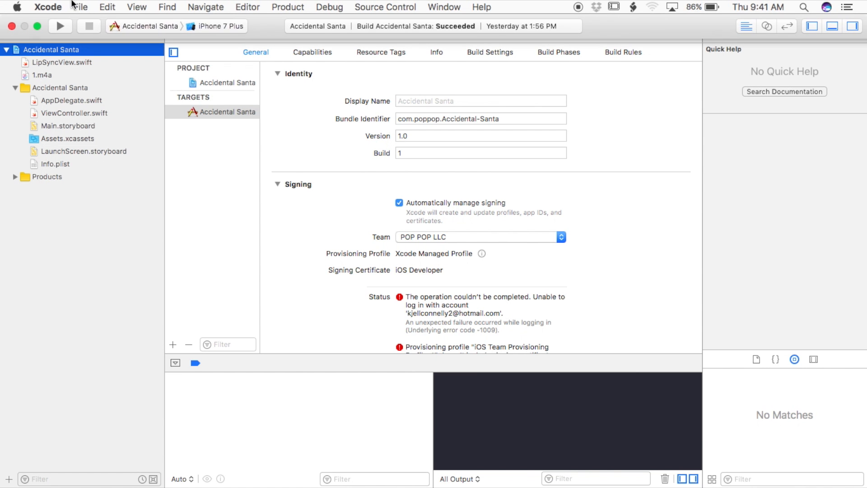
Step: In Xcode, add the exported LipSyncView.swift file from the Accidental Santa folder to the project
{"action": "left_click", "coordinate": [81, 7]}
{"action": "left_click", "coordinate": [96, 42]}
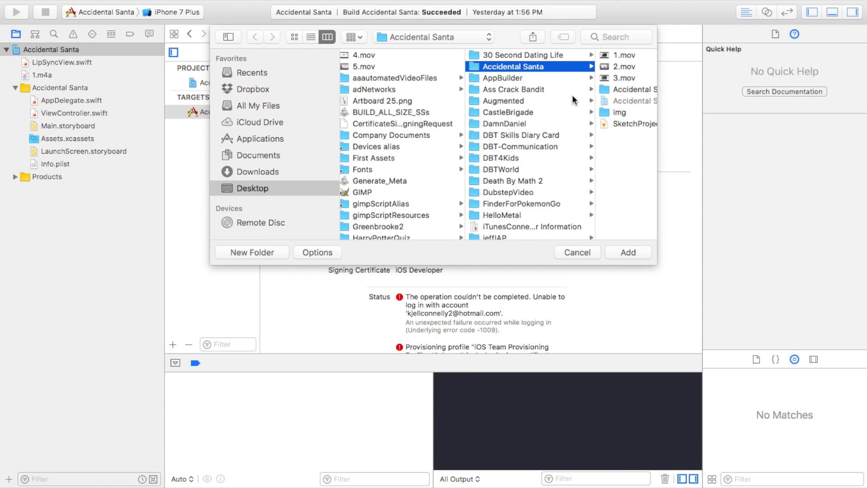
{"action": "scroll", "coordinate": [619, 91], "scroll_direction": "right", "scroll_amount": 3}
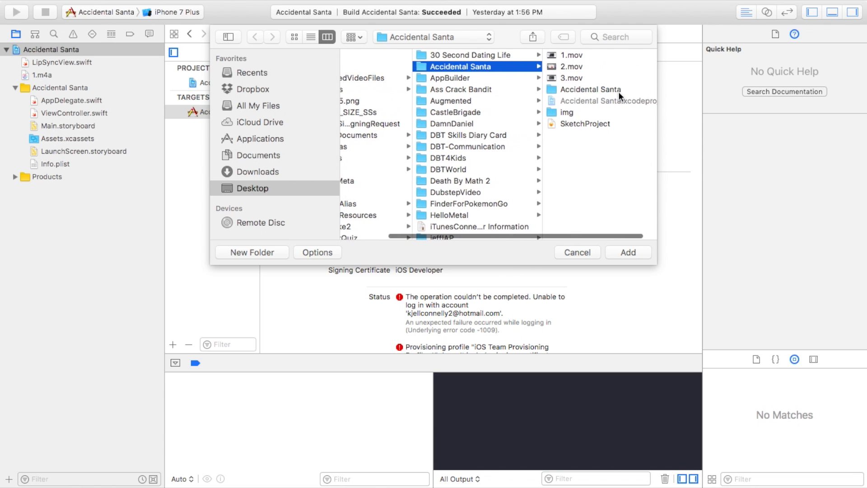
{"action": "left_click", "coordinate": [576, 90]}
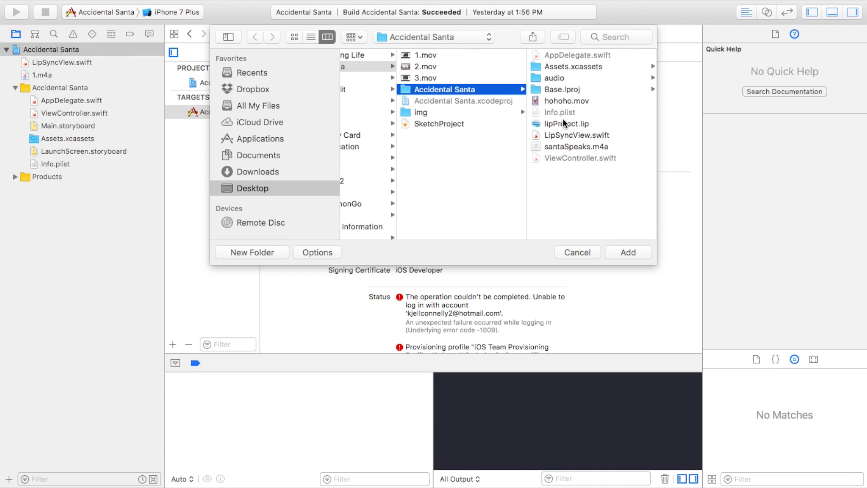
{"action": "double_click", "coordinate": [563, 146]}
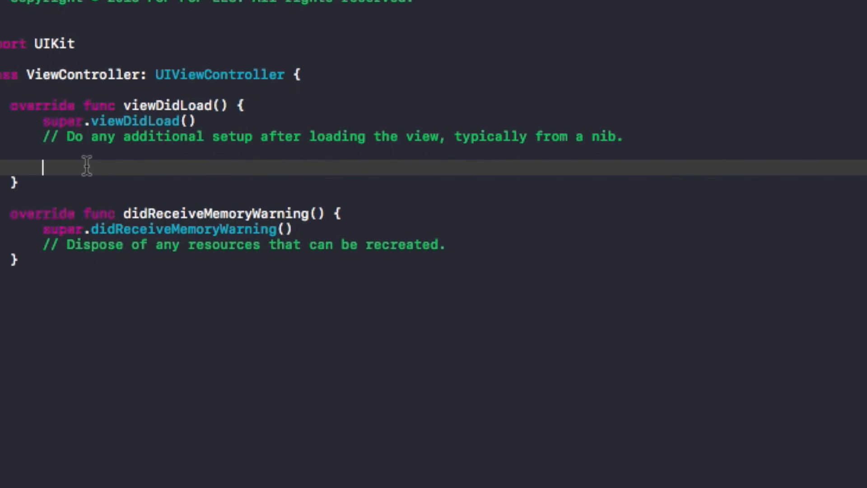
Step: In viewDidLoad, declare a LipSyncView constant named view initialised with customSize set to self.view.frame.size
{"action": "type", "text": "iew : LipSy"}
{"action": "key", "text": "Return"}
{"action": "type", "text": "= Lip"}
{"action": "key", "text": "Return"}
{"action": "type", "text": ".init"}
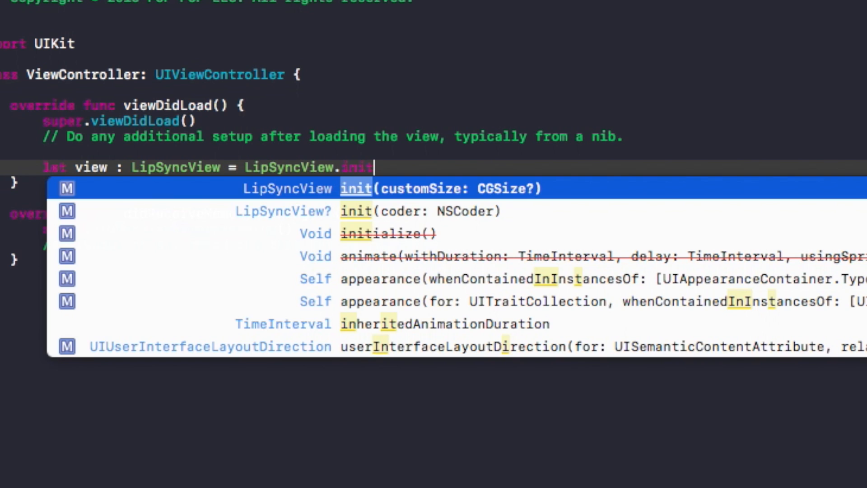
{"action": "key", "text": "Return"}
{"action": "type", "text": "self.view.fr"}
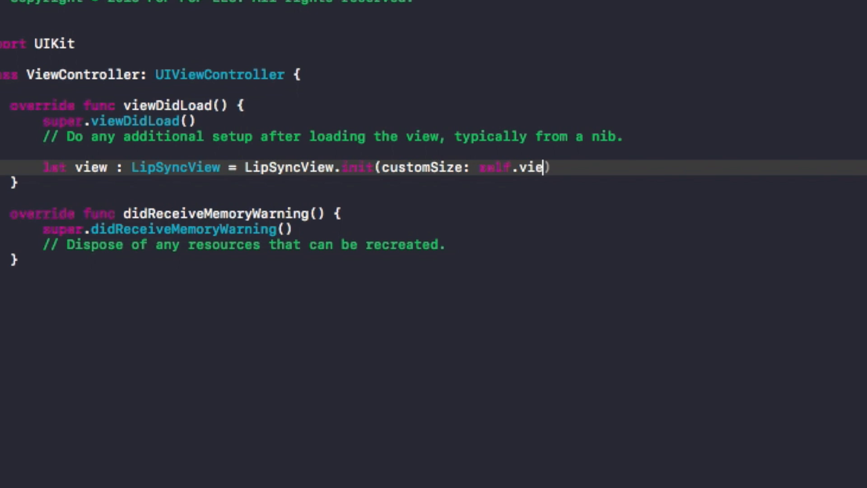
{"action": "type", "text": "ame.size)"}
{"action": "key", "text": "Return"}
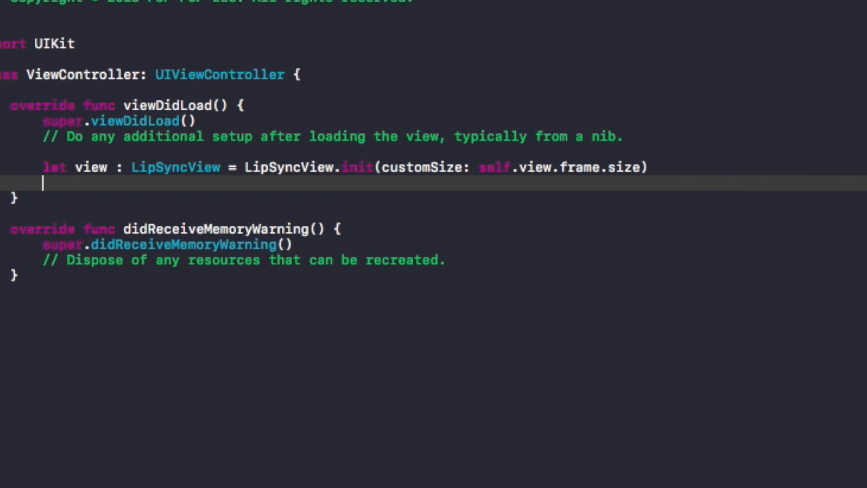
Step: Add the LipSyncView instance as a subview of the view controller's main view
{"action": "type", "text": "self.view.adds"}
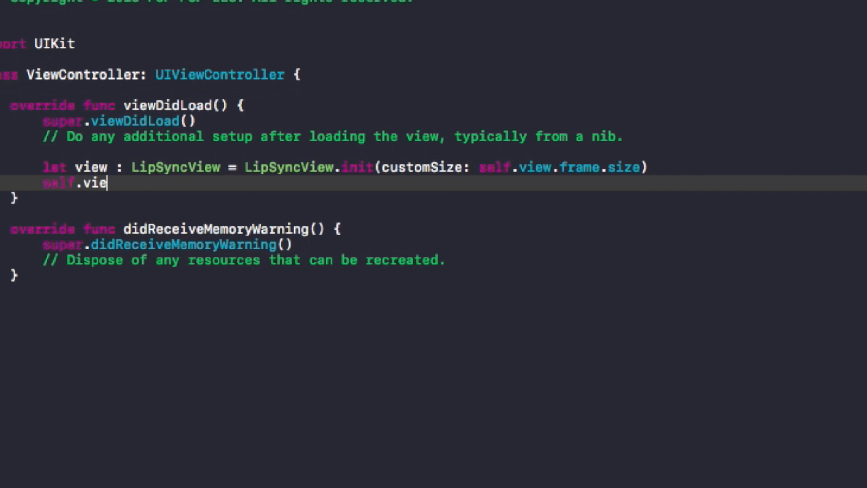
{"action": "key", "text": "Return"}
{"action": "type", "text": "view)"}
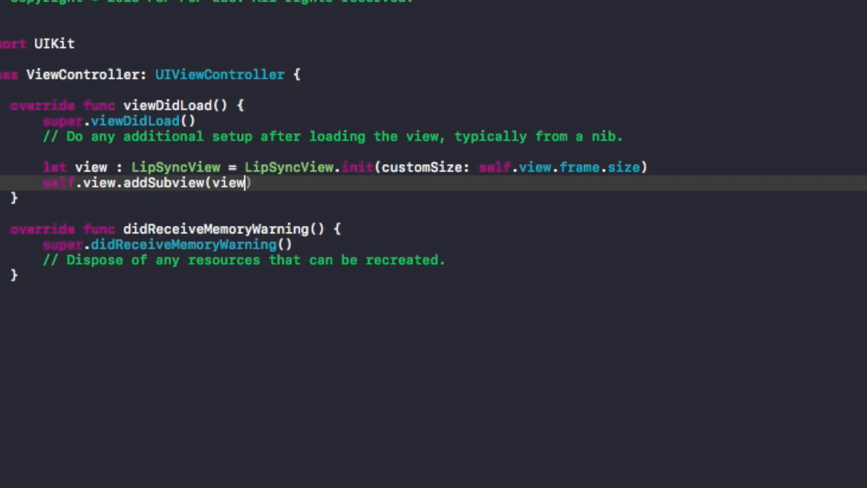
{"action": "key", "text": "Return"}
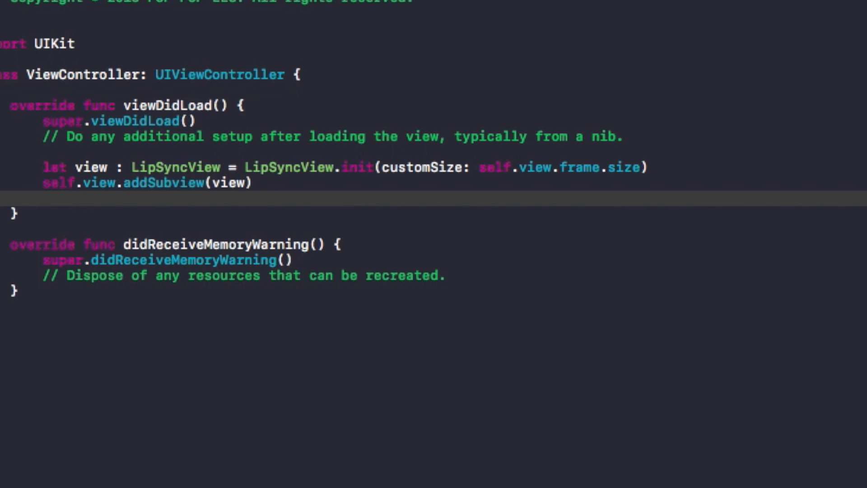
Step: Call view.SantaSpeaks with loops false and a completion closure printing "Good Job!", then run the app
{"action": "type", "text": "view."}
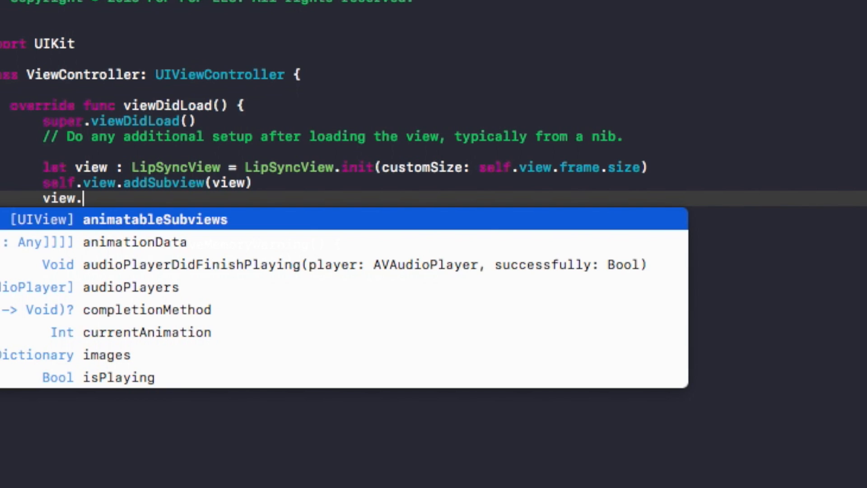
{"action": "type", "text": "san"}
{"action": "key", "text": "Return"}
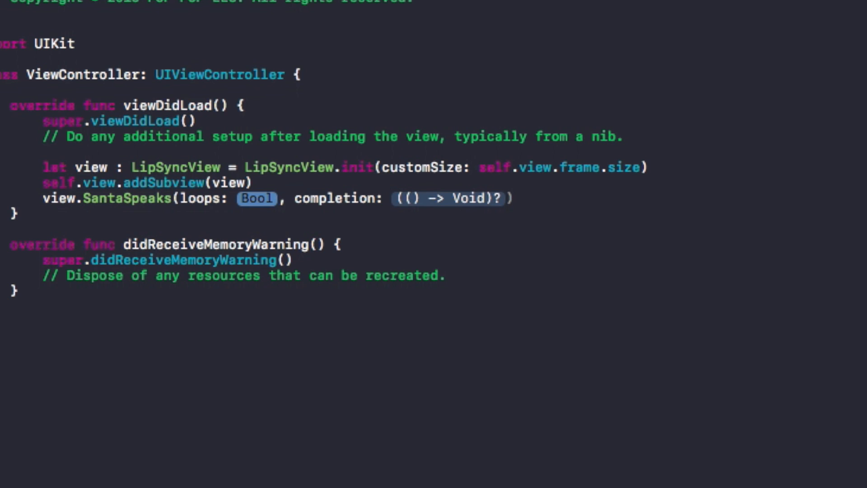
{"action": "type", "text": "false"}
{"action": "key", "text": "Tab"}
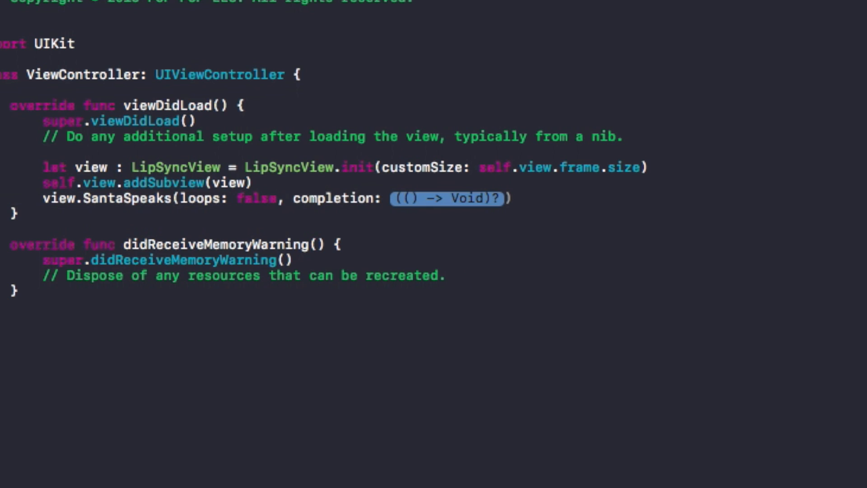
{"action": "key", "text": "Return"}
{"action": "key", "text": "Up"}
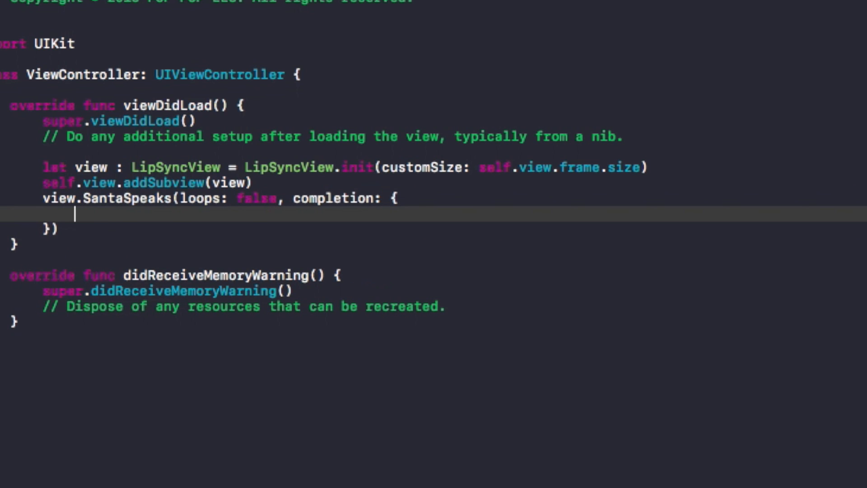
{"action": "type", "text": "print("}
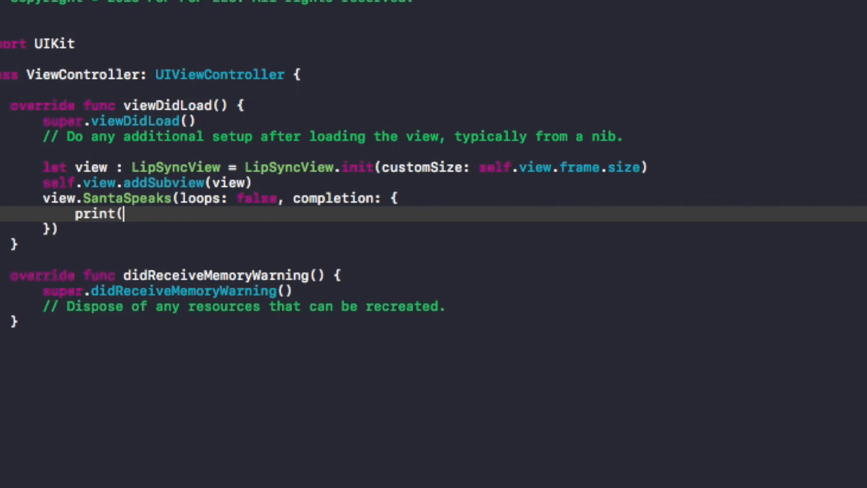
{"action": "type", "text": "\"Good Job!\")"}
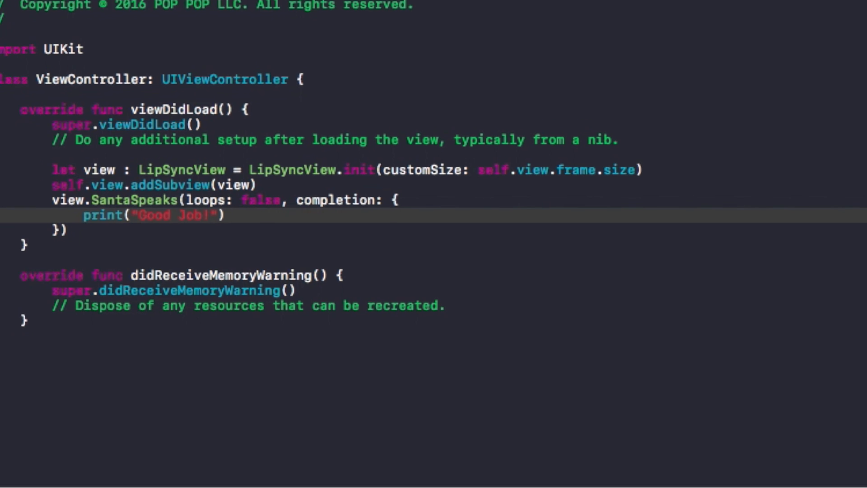
{"action": "key", "text": "super+r"}
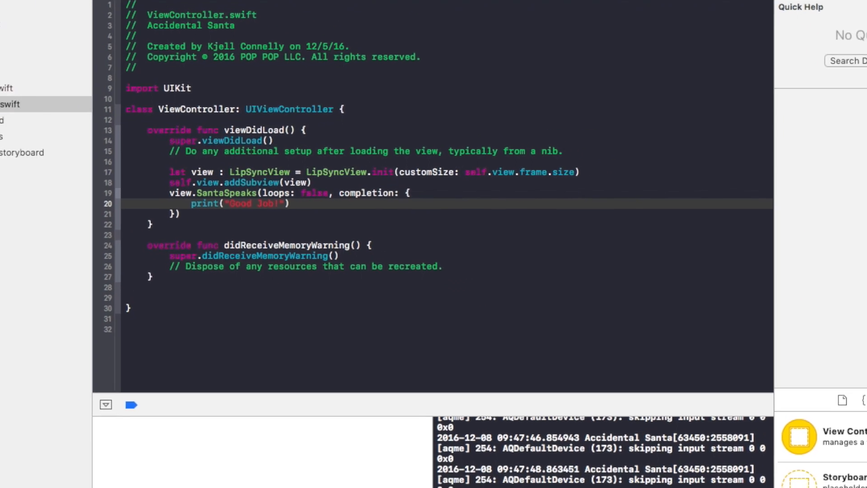